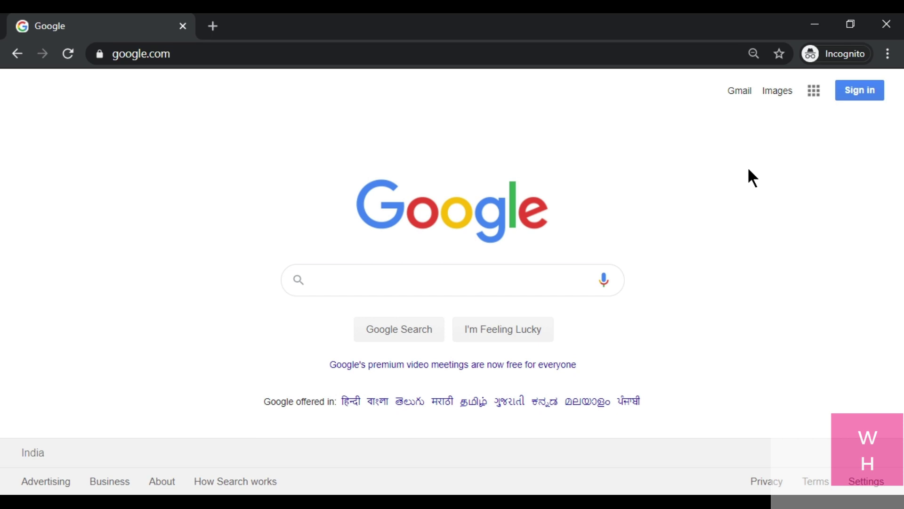
Google 'exam.net' and open the result 'Exam.net - Easy-to-use and secure digital exams'.
{"action": "left_click", "coordinate": [479, 280]}
{"action": "type", "text": "exam.net"}
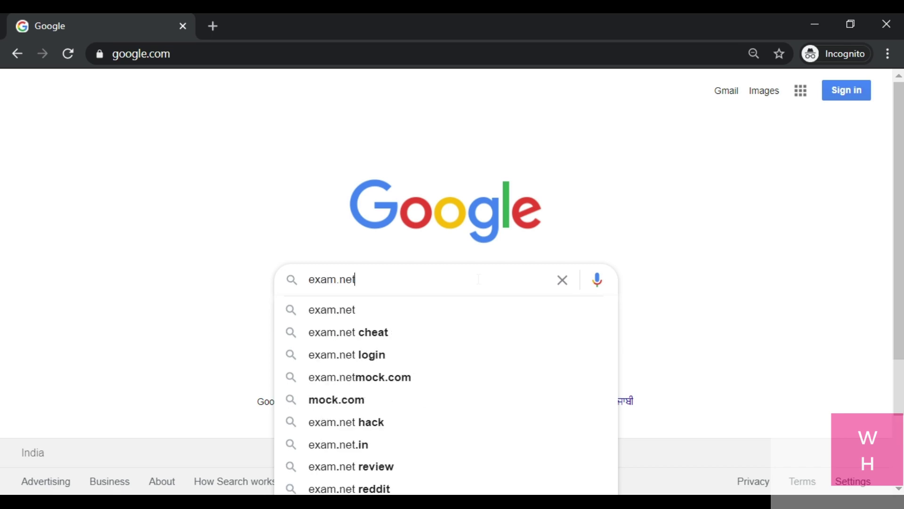
{"action": "key", "text": "Return"}
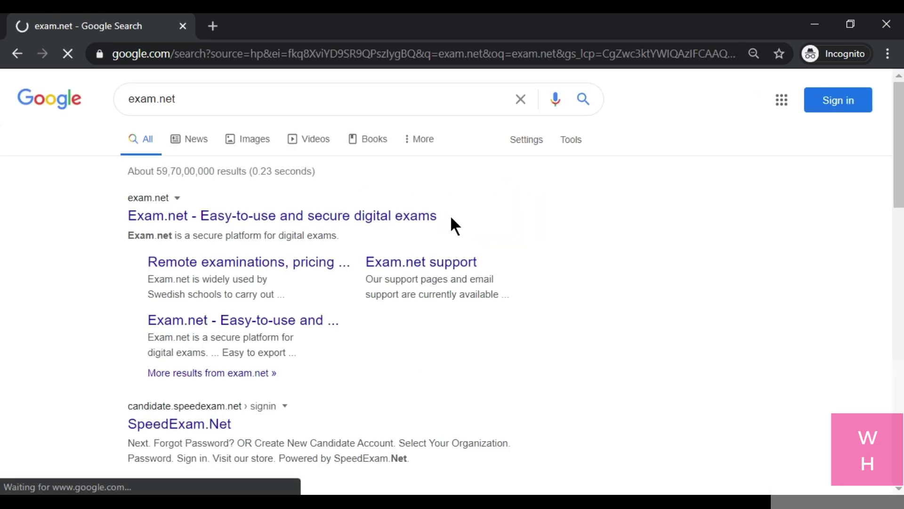
{"action": "left_click", "coordinate": [371, 215]}
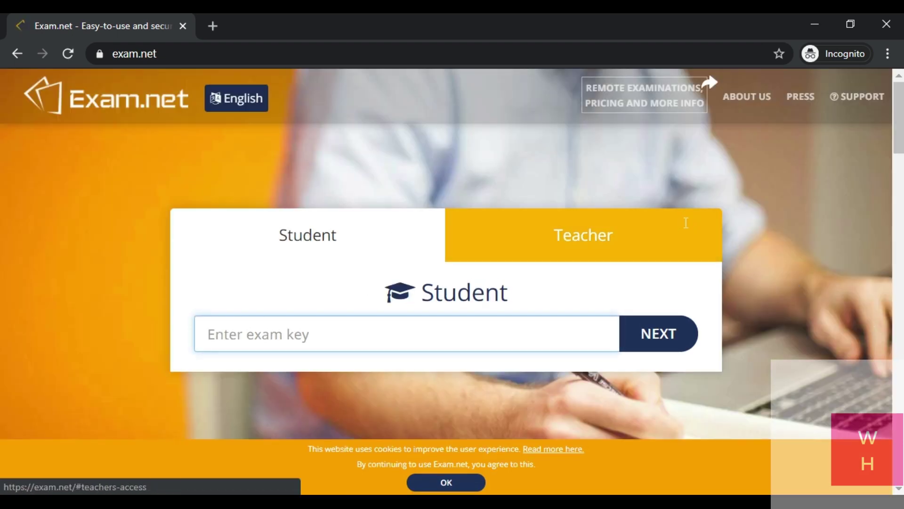
Start a teacher registration with country India and region Delhi.
{"action": "left_click", "coordinate": [684, 228]}
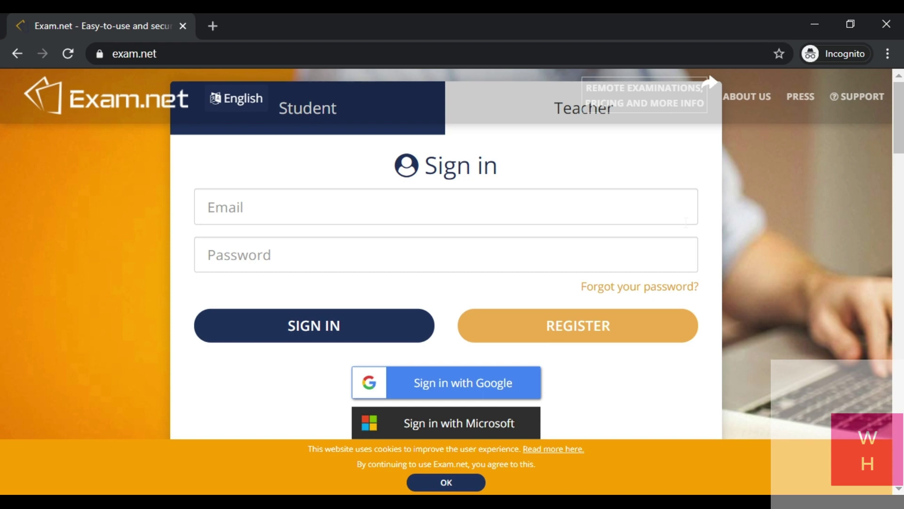
{"action": "left_click", "coordinate": [637, 326]}
{"action": "left_click", "coordinate": [530, 320]}
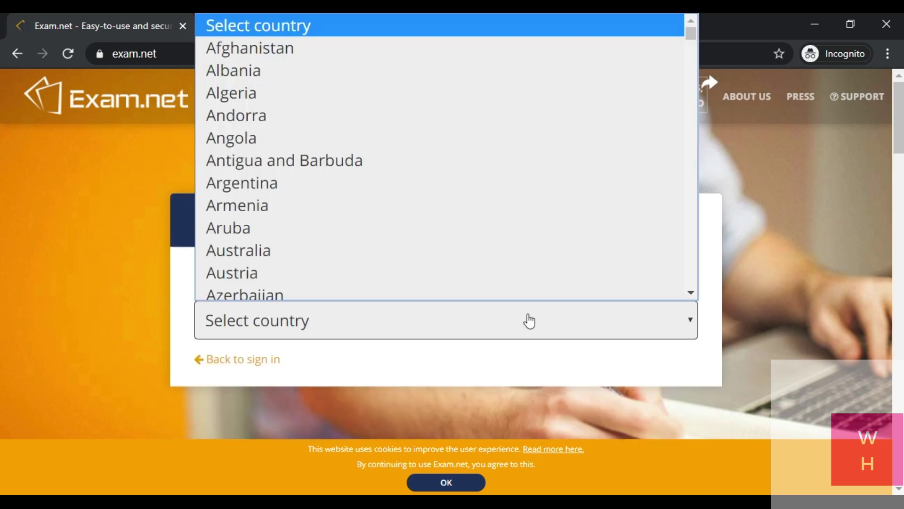
{"action": "scroll", "coordinate": [530, 108], "scroll_direction": "down", "scroll_amount": 20}
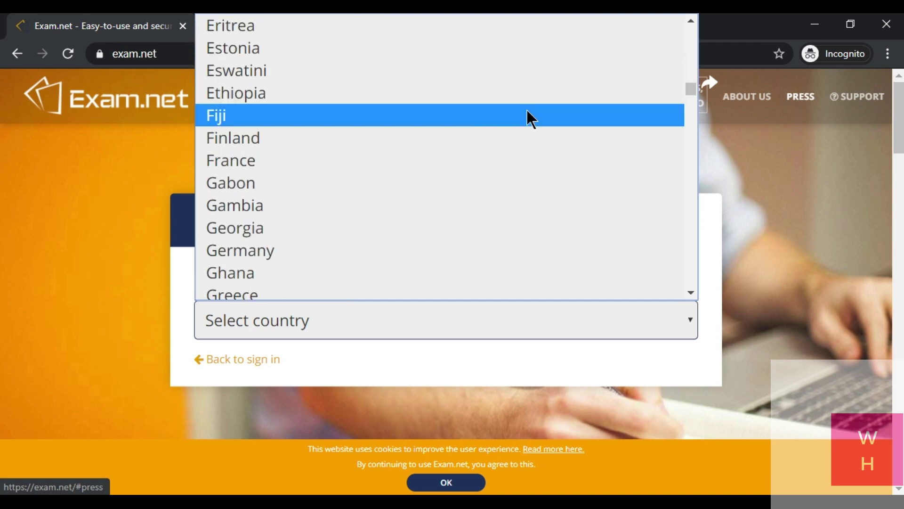
{"action": "scroll", "coordinate": [530, 127], "scroll_direction": "up", "scroll_amount": 4}
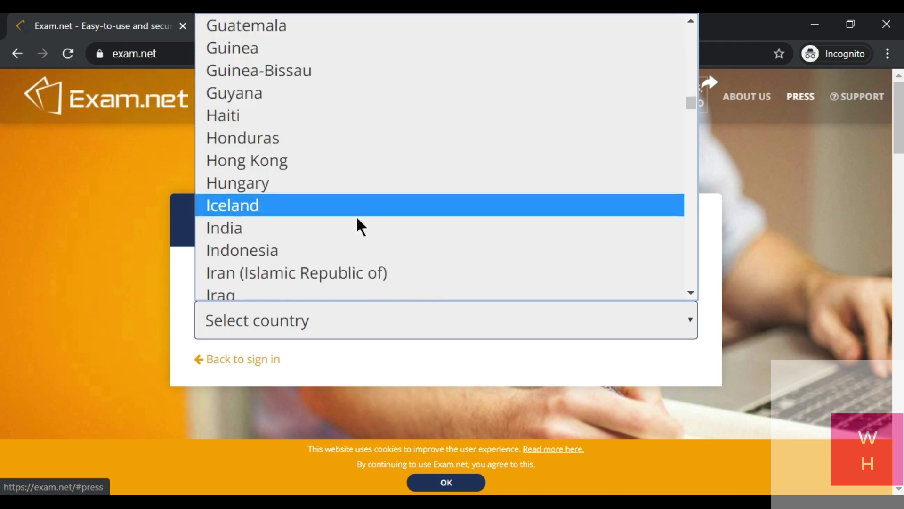
{"action": "left_click", "coordinate": [351, 227]}
{"action": "left_click", "coordinate": [372, 340]}
{"action": "scroll", "coordinate": [619, 152], "scroll_direction": "down", "scroll_amount": 10}
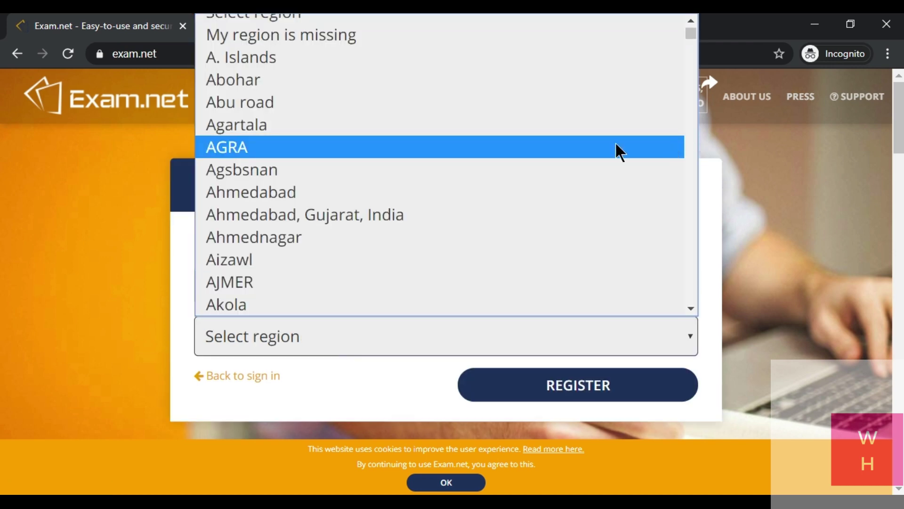
{"action": "scroll", "coordinate": [618, 151], "scroll_direction": "down", "scroll_amount": 18}
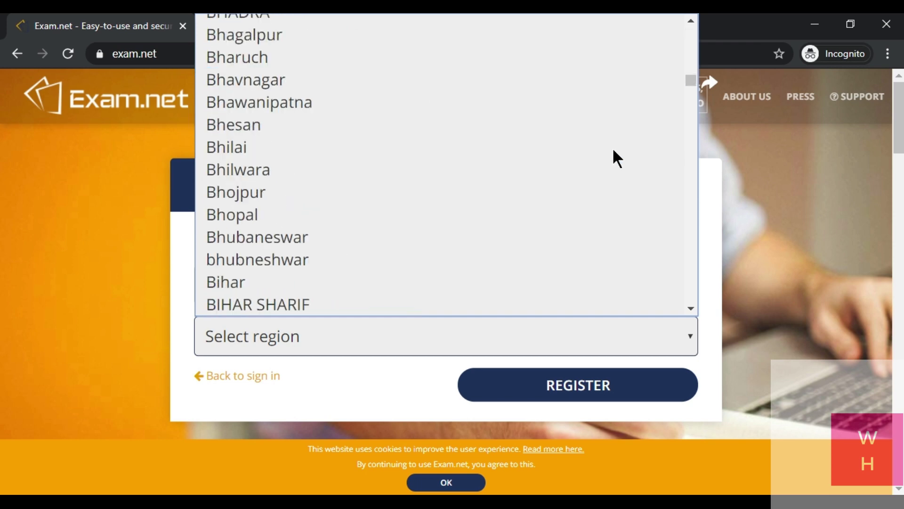
{"action": "scroll", "coordinate": [612, 163], "scroll_direction": "down", "scroll_amount": 14}
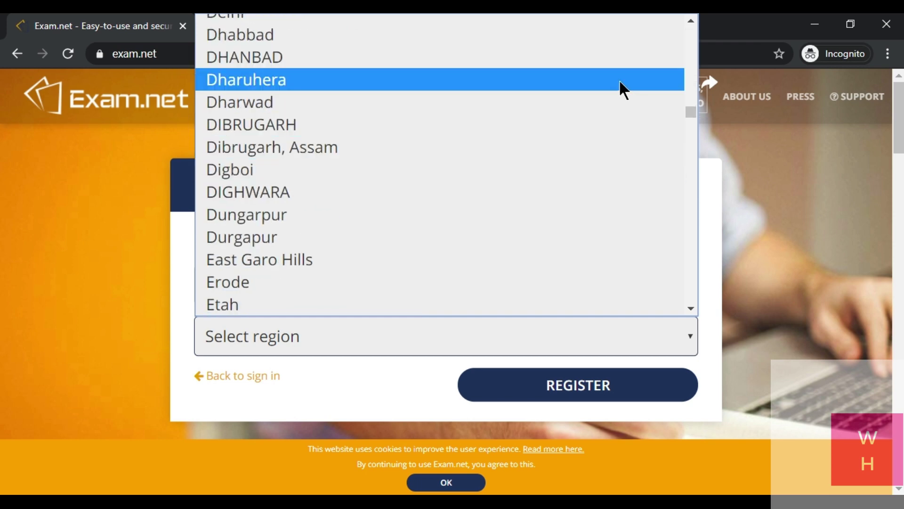
{"action": "scroll", "coordinate": [620, 142], "scroll_direction": "up", "scroll_amount": 4}
{"action": "left_click", "coordinate": [584, 174]}
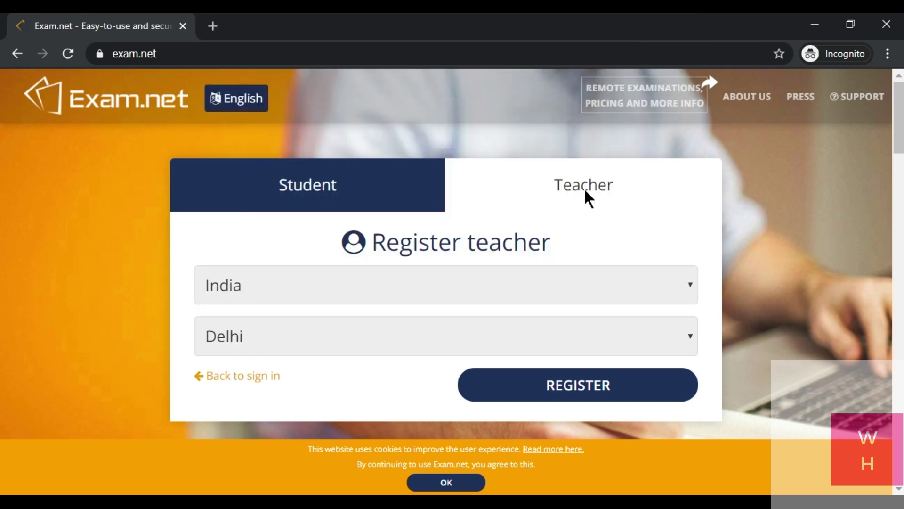
{"action": "scroll", "coordinate": [622, 247], "scroll_direction": "down", "scroll_amount": 3}
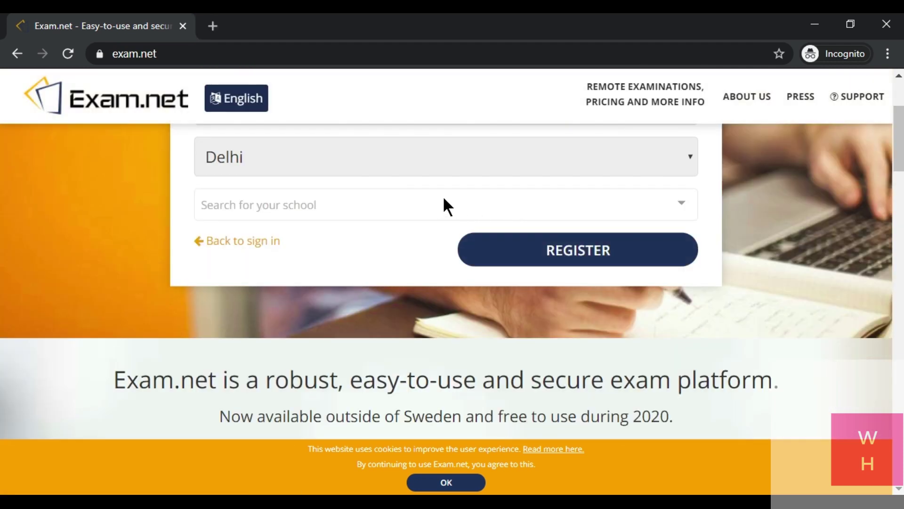
{"action": "scroll", "coordinate": [782, 217], "scroll_direction": "up", "scroll_amount": 2}
Add a new school 'vbn' in the city Delhi as the teacher's school.
{"action": "left_click", "coordinate": [481, 278]}
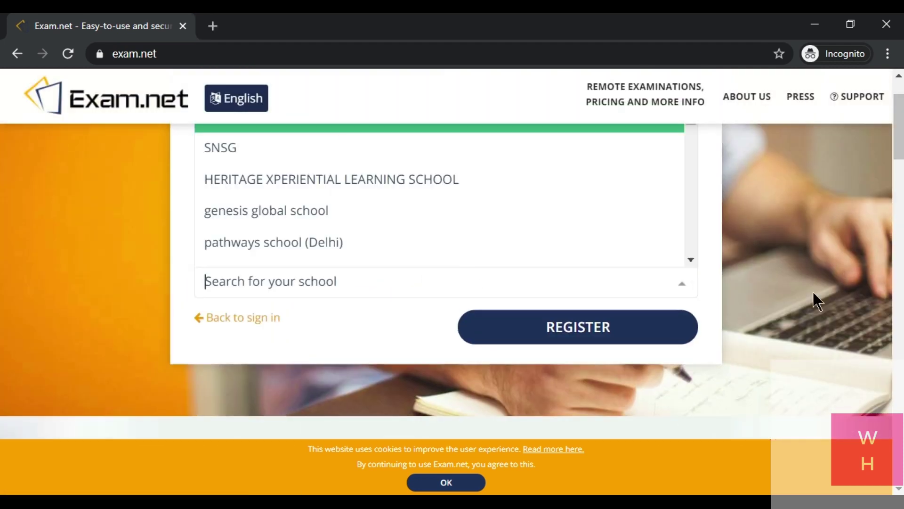
{"action": "type", "text": "school"}
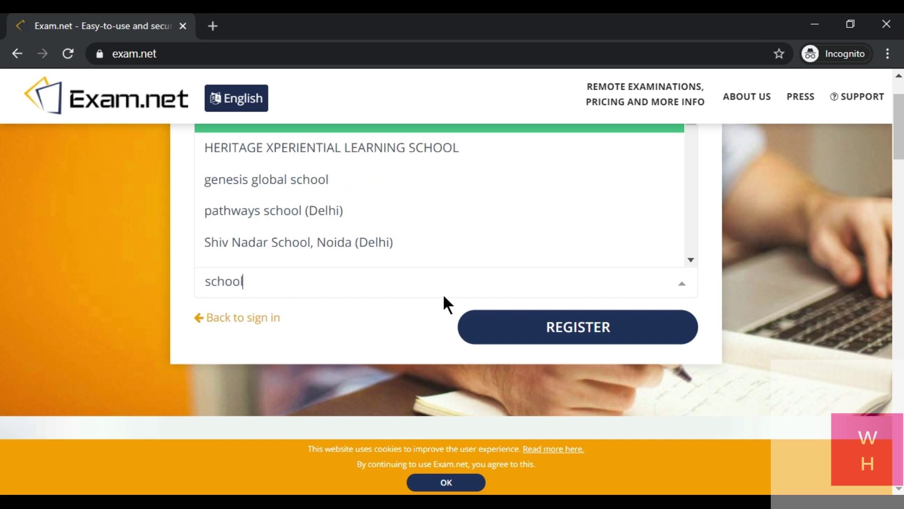
{"action": "scroll", "coordinate": [443, 303], "scroll_direction": "up", "scroll_amount": 2}
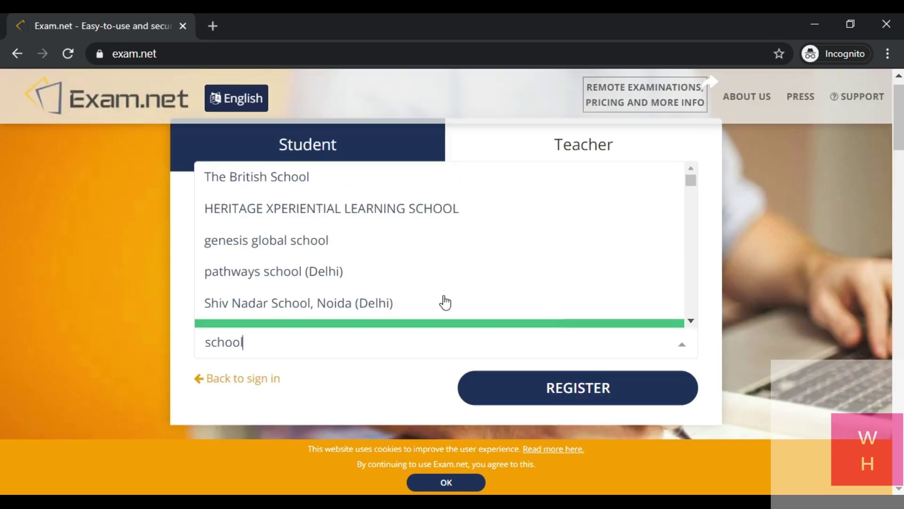
{"action": "key", "text": "BackSpace"}
{"action": "key", "text": "BackSpace"}
{"action": "key", "text": "BackSpace"}
{"action": "key", "text": "BackSpace"}
{"action": "key", "text": "BackSpace"}
{"action": "key", "text": "BackSpace"}
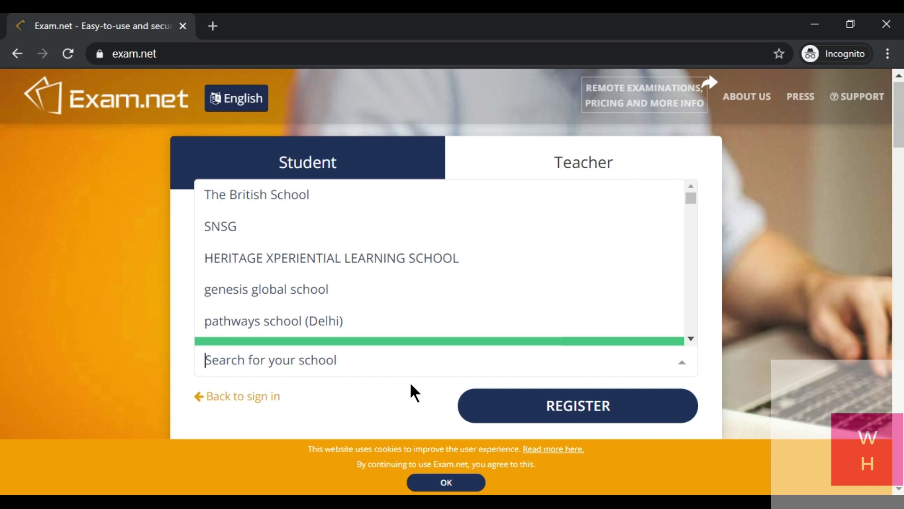
{"action": "type", "text": "vbn"}
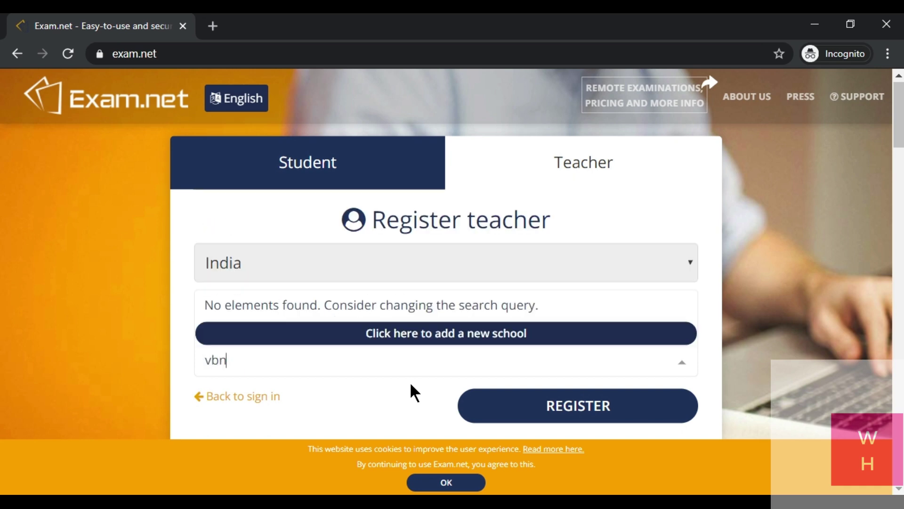
{"action": "left_click", "coordinate": [475, 347]}
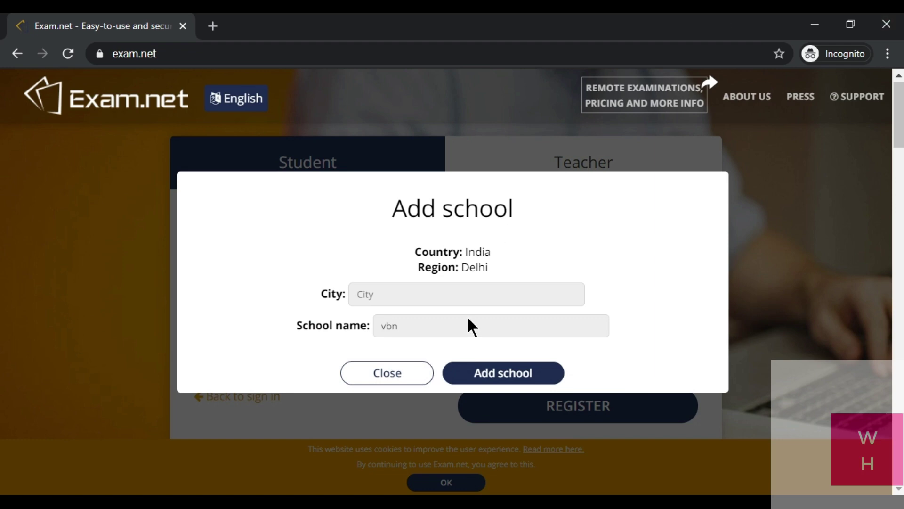
{"action": "type", "text": "Delhi"}
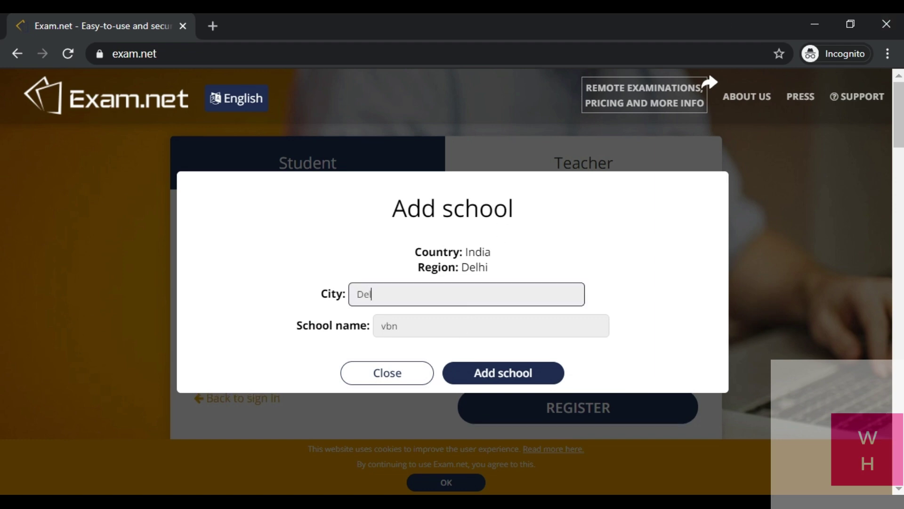
{"action": "left_click", "coordinate": [511, 373]}
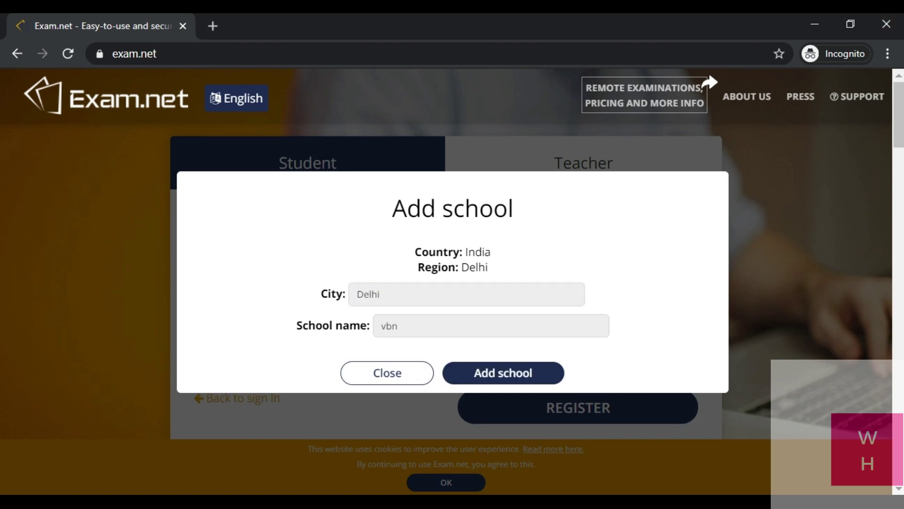
{"action": "scroll", "coordinate": [502, 217], "scroll_direction": "down", "scroll_amount": 3}
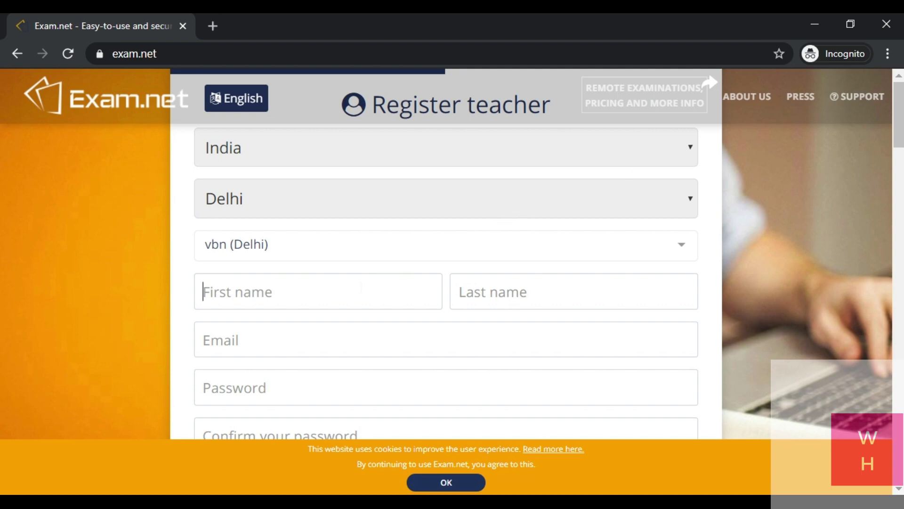
Enter the teacher's first name, last name and e-mail address.
{"action": "type", "text": "who"}
{"action": "left_click", "coordinate": [554, 301]}
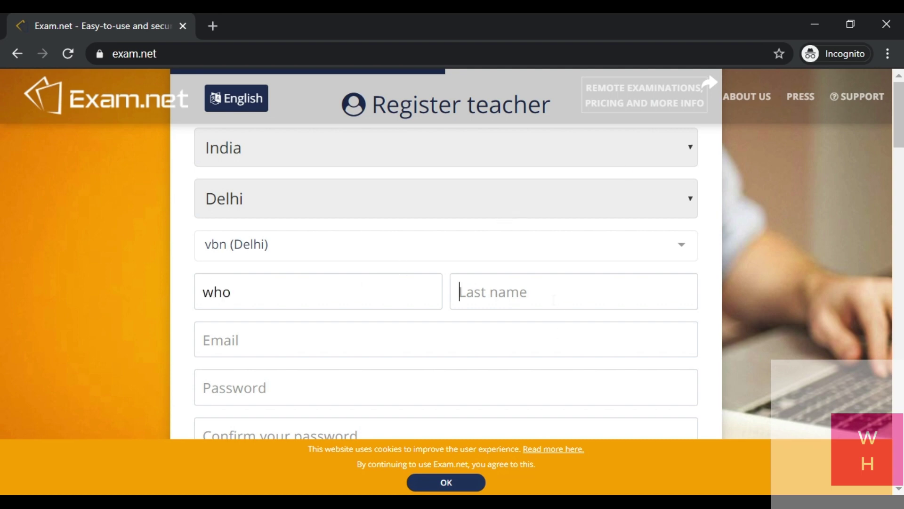
{"action": "type", "text": "how"}
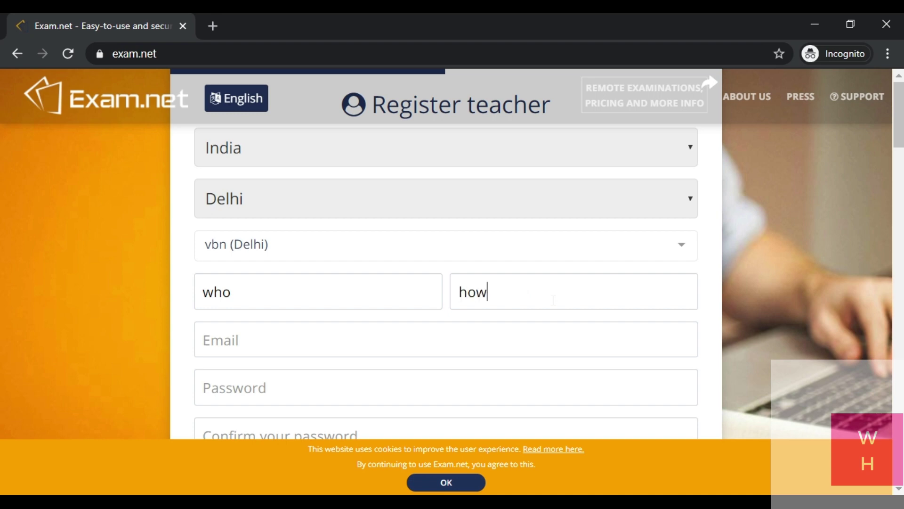
{"action": "left_click", "coordinate": [481, 334]}
{"action": "type", "text": "who"}
{"action": "type", "text": "h"}
{"action": "key", "text": "BackSpace"}
{"action": "type", "text": "ohow@"}
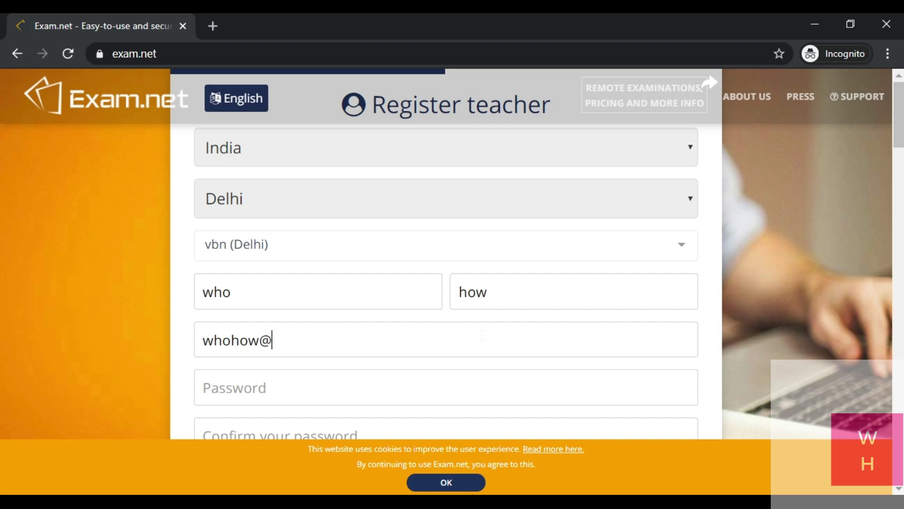
{"action": "type", "text": "vbn.com"}
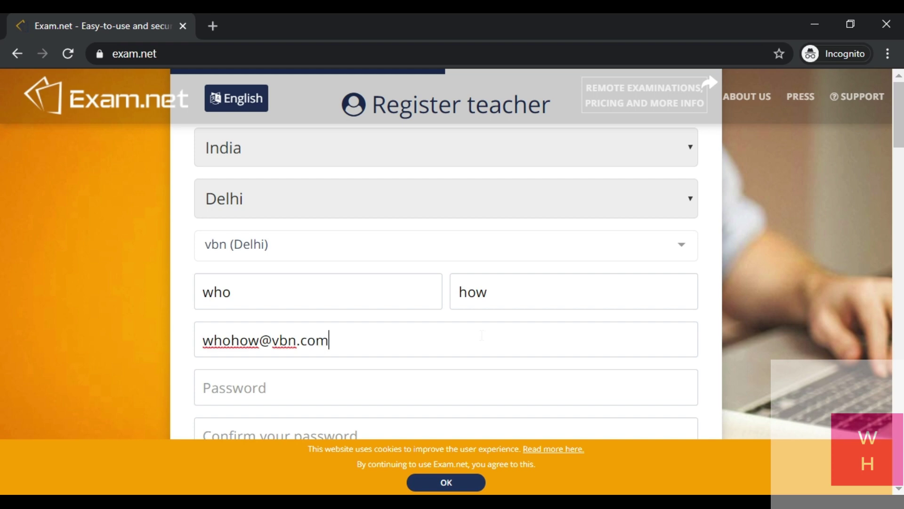
Enter the account password, move to its confirmation, and accept the user terms.
{"action": "left_click", "coordinate": [463, 379]}
{"action": "type", "text": "••••"}
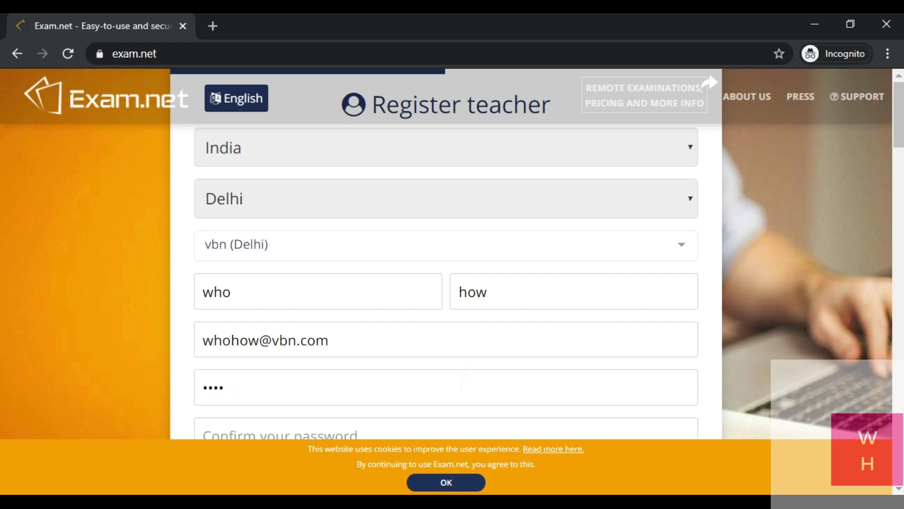
{"action": "type", "text": "••••"}
{"action": "scroll", "coordinate": [474, 208], "scroll_direction": "down", "scroll_amount": 5}
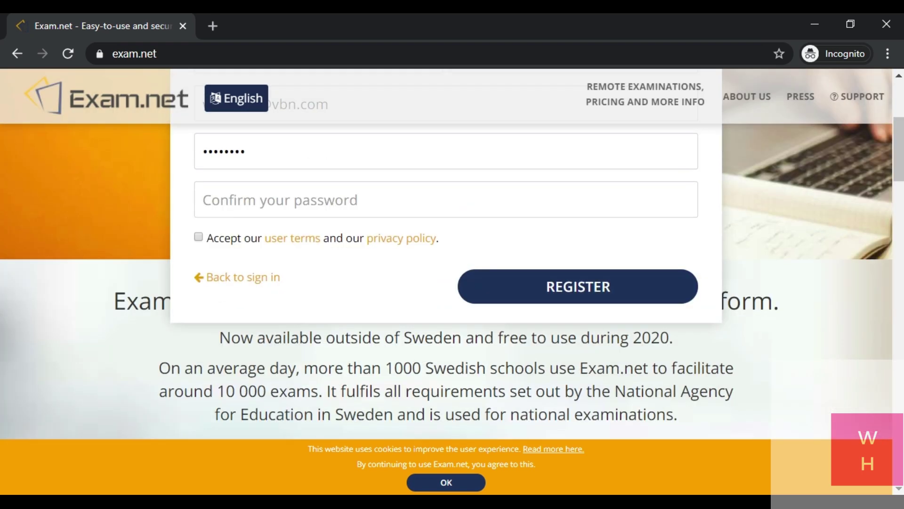
{"action": "left_click", "coordinate": [474, 208]}
{"action": "type", "text": "••••••••"}
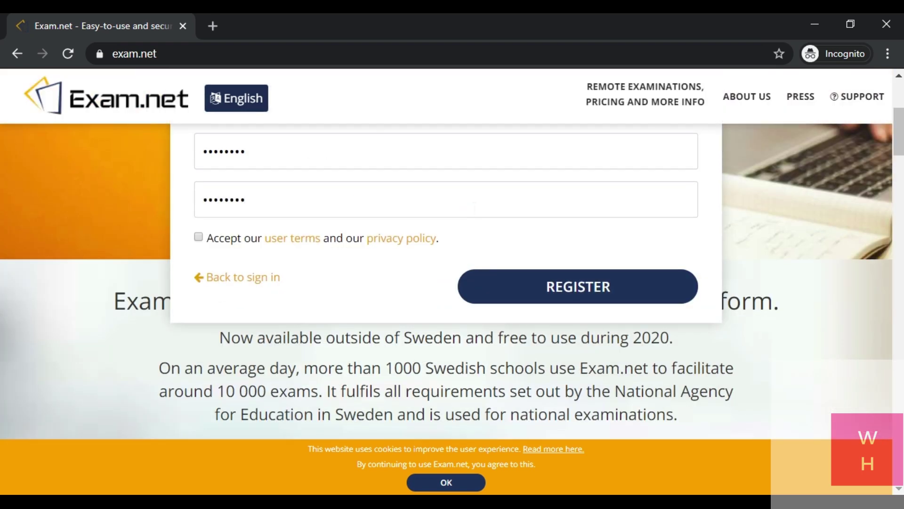
{"action": "left_click", "coordinate": [198, 236]}
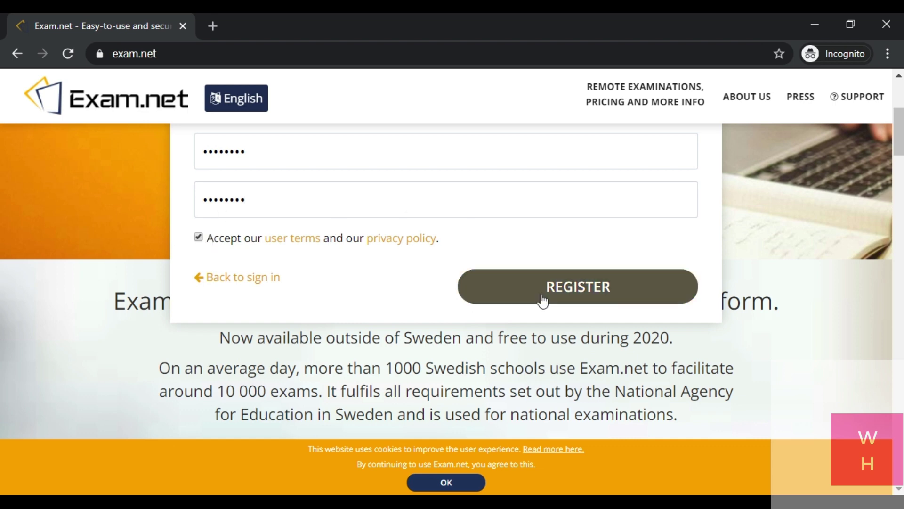
Submit the teacher registration and look over the empty exam list.
{"action": "left_click", "coordinate": [563, 297]}
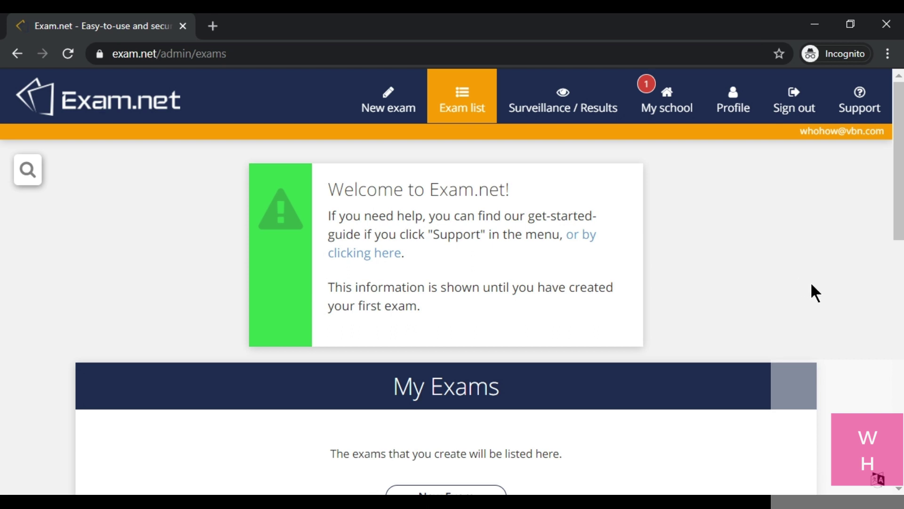
{"action": "scroll", "coordinate": [809, 281], "scroll_direction": "down", "scroll_amount": 10}
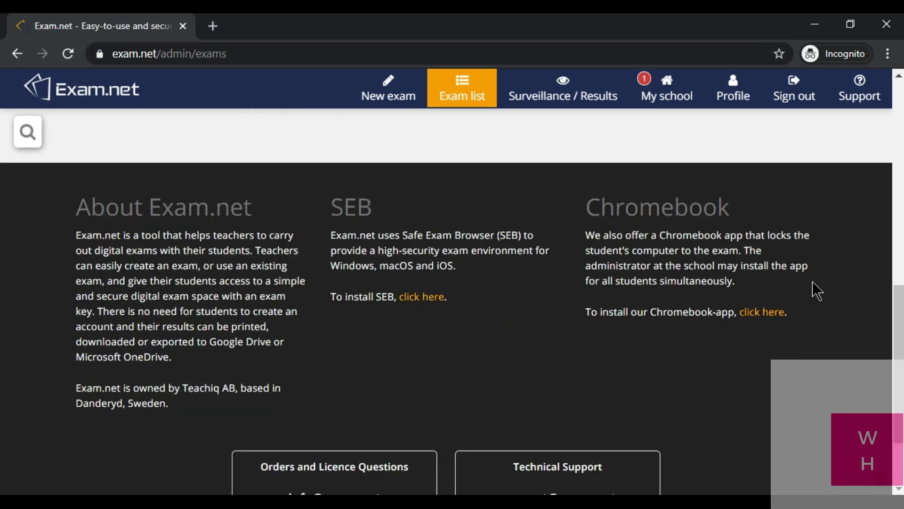
{"action": "scroll", "coordinate": [812, 281], "scroll_direction": "down", "scroll_amount": 2}
{"action": "scroll", "coordinate": [812, 282], "scroll_direction": "up", "scroll_amount": 12}
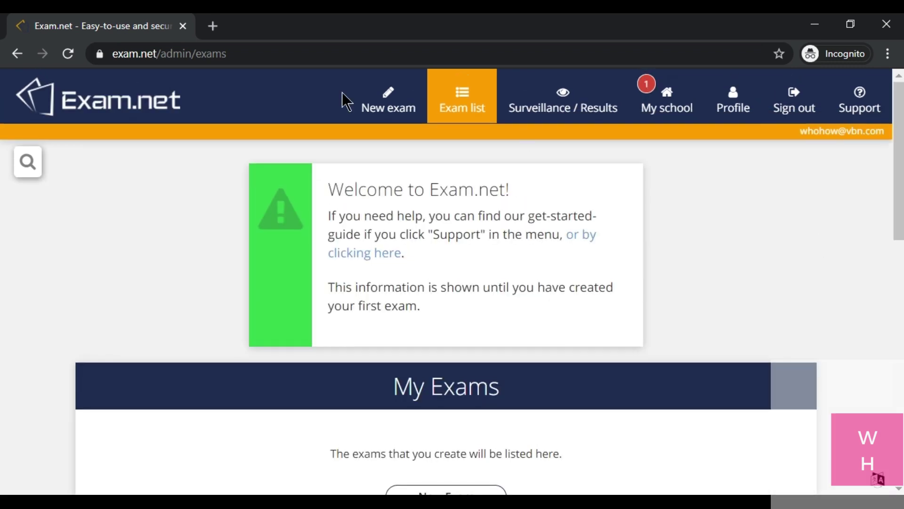
Create a new exam named 'Test 1' and choose to write its questions directly.
{"action": "left_click", "coordinate": [390, 102]}
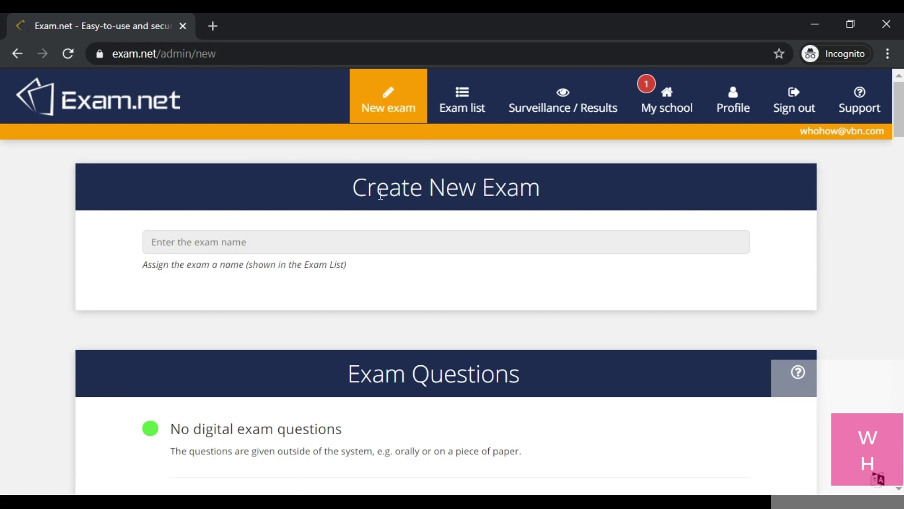
{"action": "left_click", "coordinate": [152, 241]}
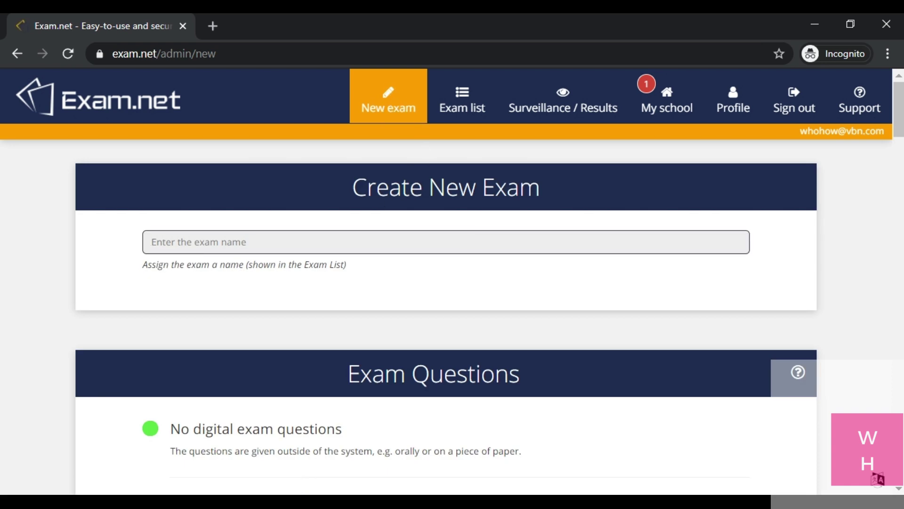
{"action": "type", "text": "Test 1"}
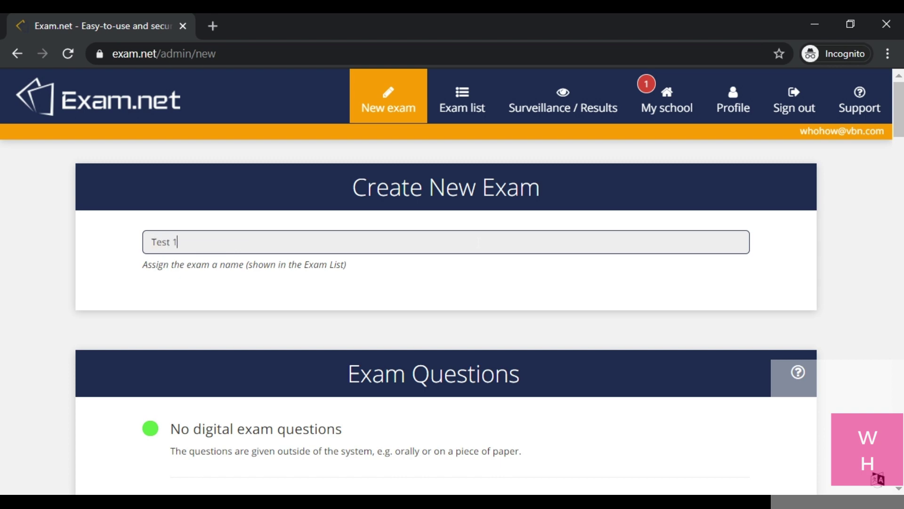
{"action": "scroll", "coordinate": [479, 243], "scroll_direction": "down", "scroll_amount": 3}
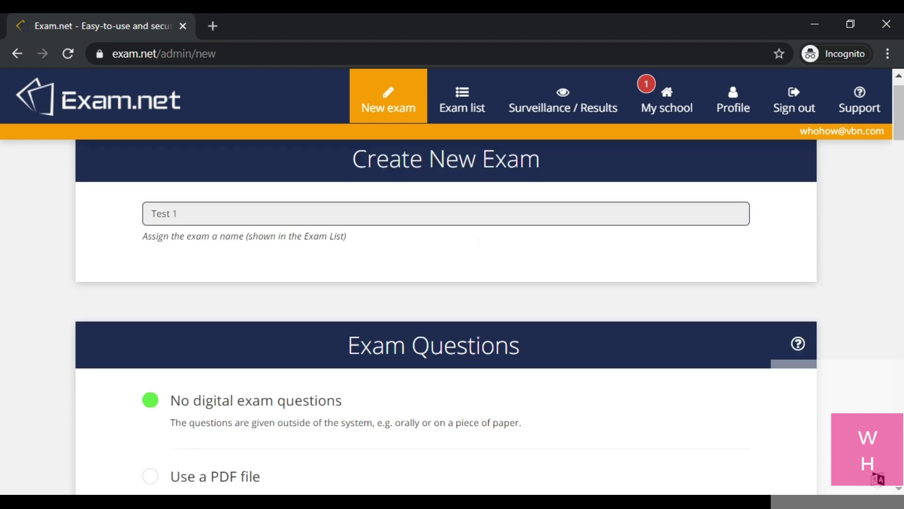
{"action": "left_click_drag", "start_coordinate": [413, 217], "coordinate": [519, 217]}
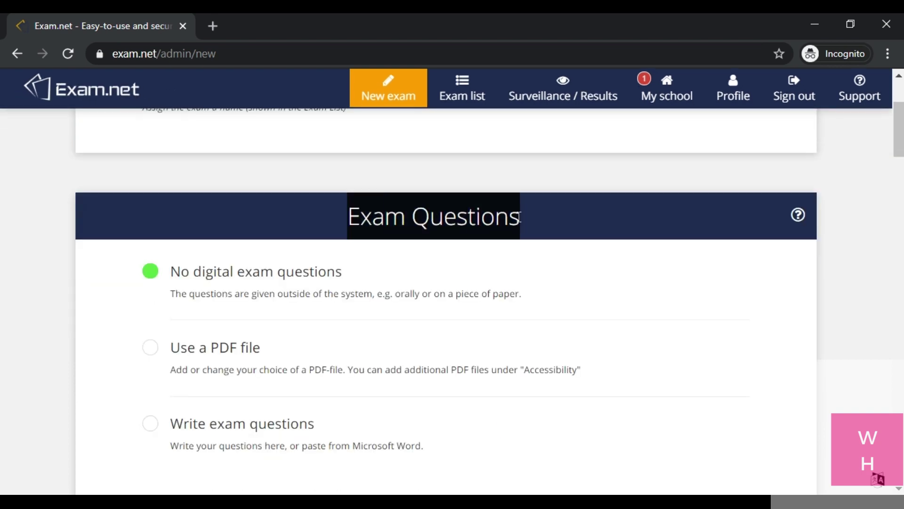
{"action": "left_click", "coordinate": [559, 233]}
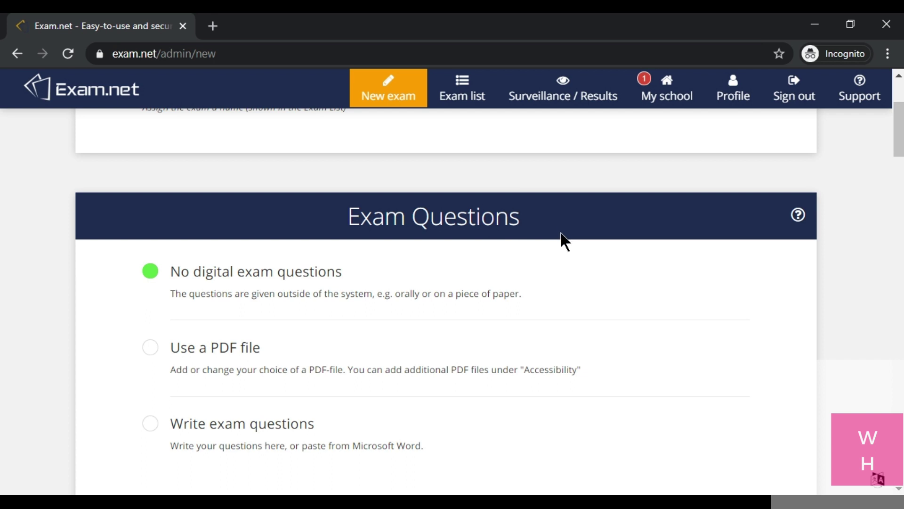
{"action": "scroll", "coordinate": [558, 240], "scroll_direction": "down", "scroll_amount": 2}
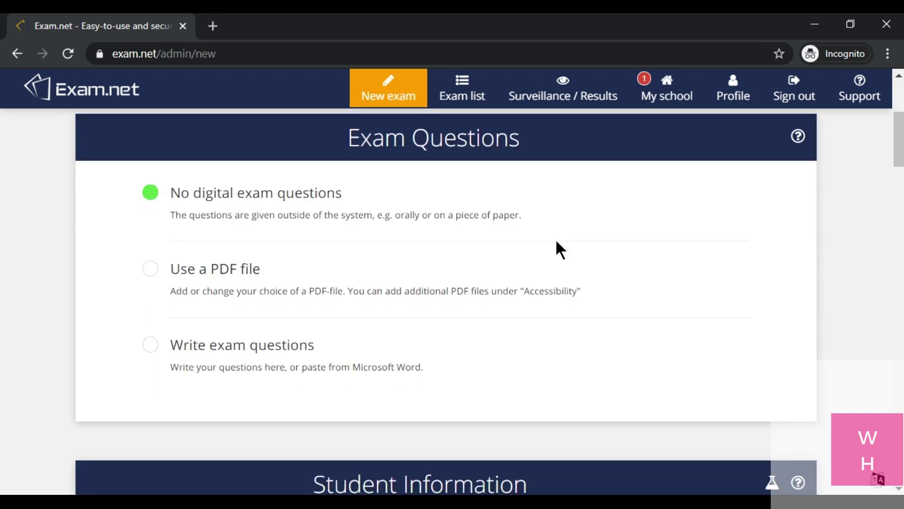
{"action": "left_click", "coordinate": [151, 345]}
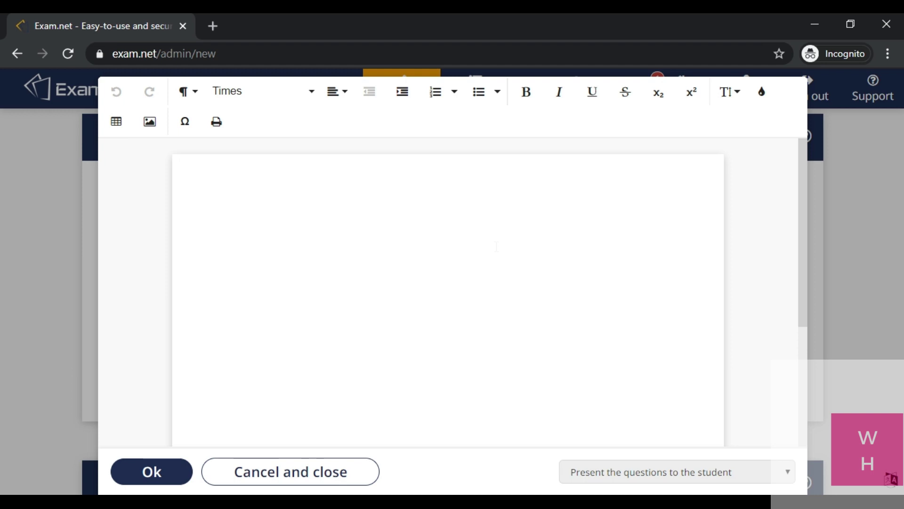
Draft 'question 1.' in the question editor, then cancel and undo the draft.
{"action": "type", "text": "question 1."}
{"action": "left_click", "coordinate": [313, 470]}
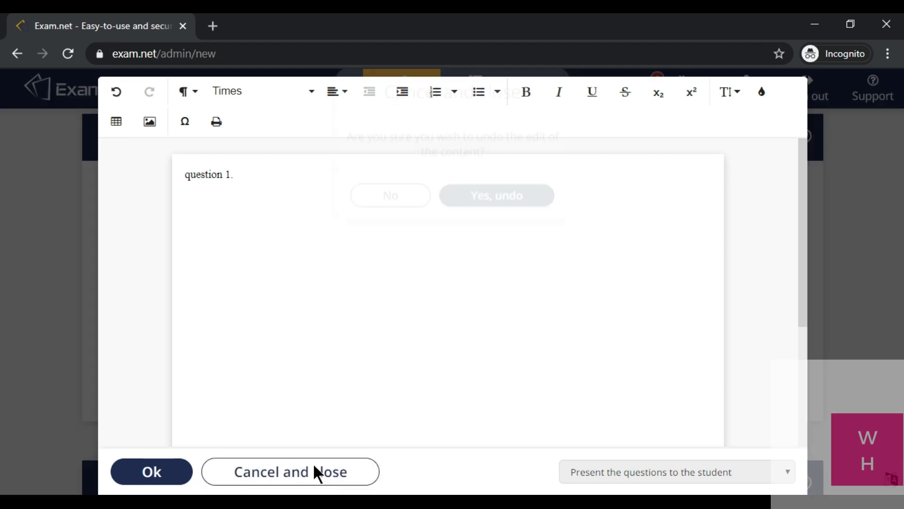
{"action": "left_click", "coordinate": [489, 230]}
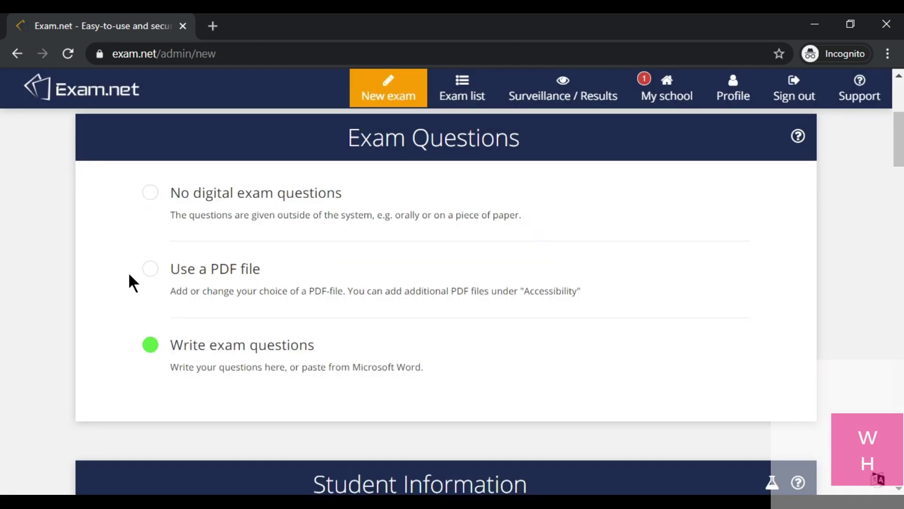
Upload exam 1.pdf as the question paper and scroll through its preview.
{"action": "left_click", "coordinate": [149, 277]}
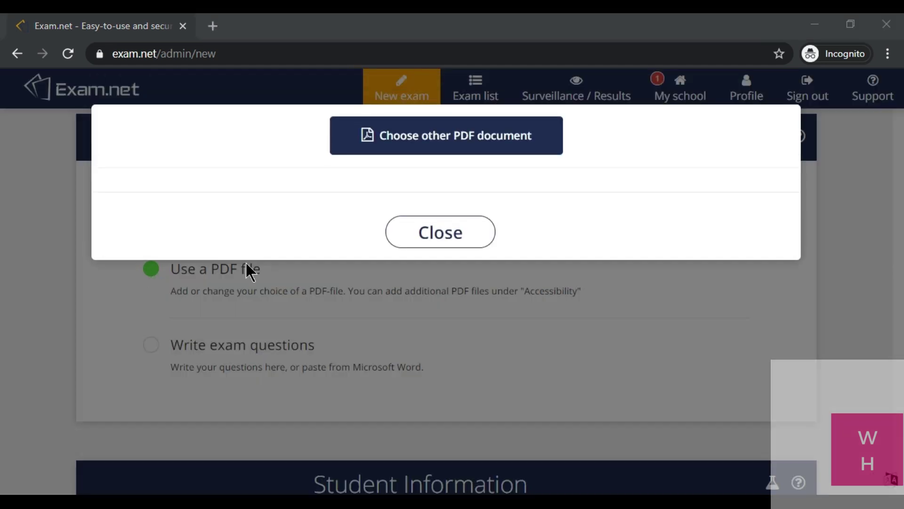
{"action": "left_click", "coordinate": [332, 134]}
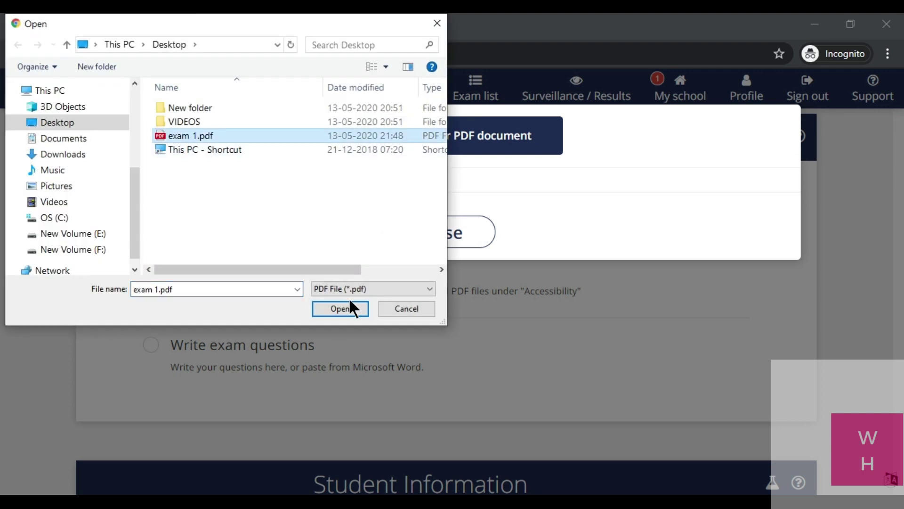
{"action": "left_click", "coordinate": [327, 309]}
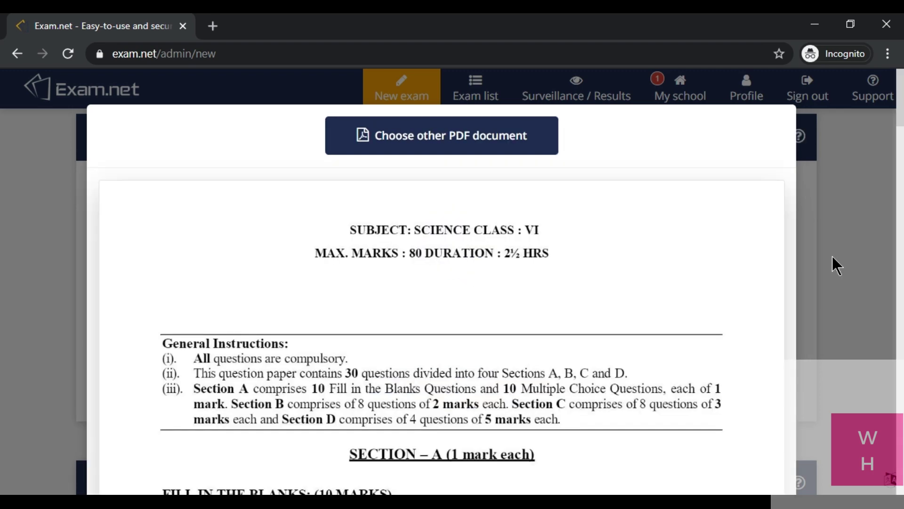
{"action": "scroll", "coordinate": [735, 252], "scroll_direction": "down", "scroll_amount": 20}
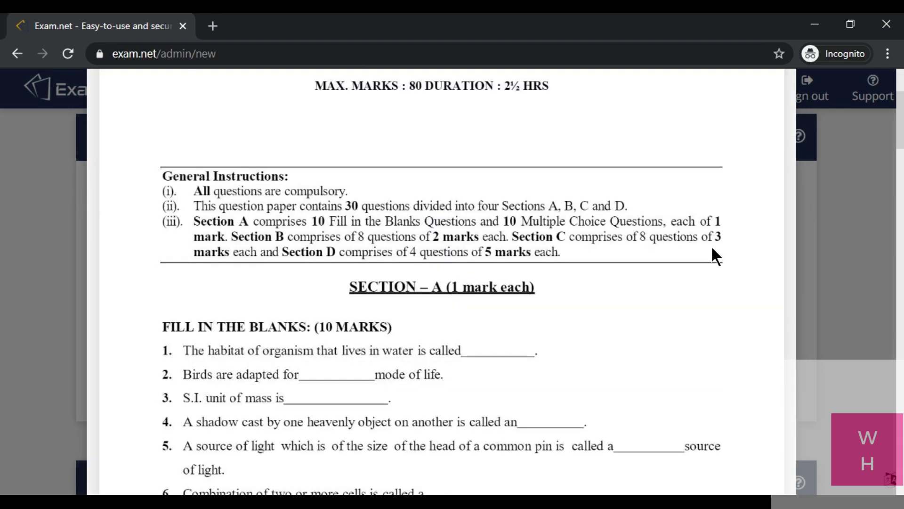
{"action": "scroll", "coordinate": [745, 239], "scroll_direction": "down", "scroll_amount": 20}
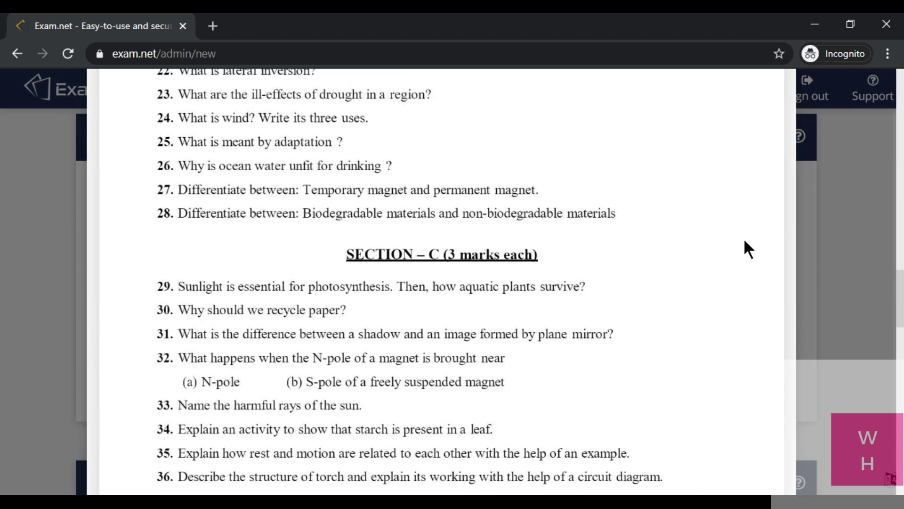
{"action": "scroll", "coordinate": [450, 391], "scroll_direction": "down", "scroll_amount": 2}
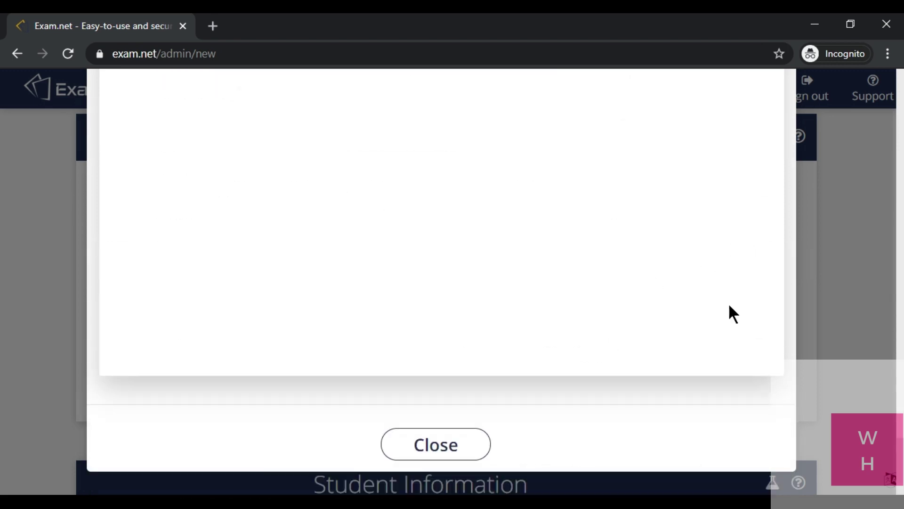
{"action": "left_click", "coordinate": [419, 445]}
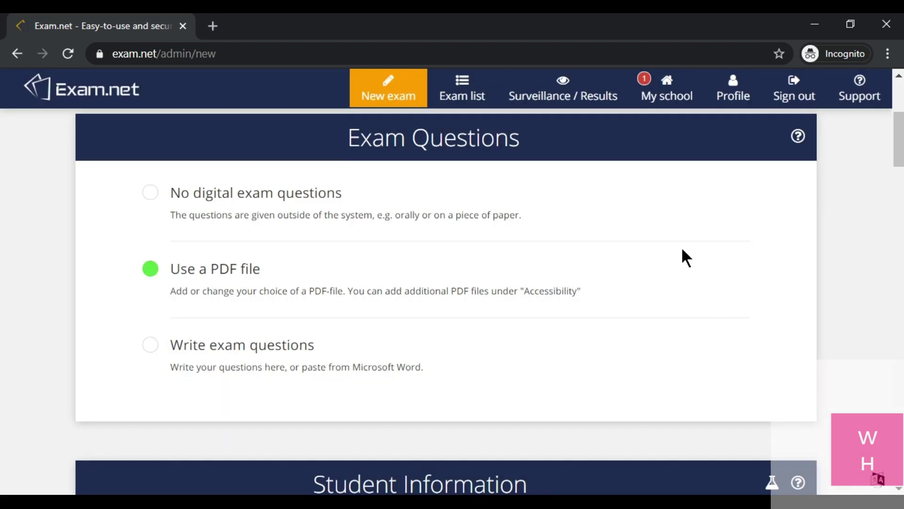
Make students also enter their email, class, teacher name and student id.
{"action": "scroll", "coordinate": [646, 234], "scroll_direction": "down", "scroll_amount": 3}
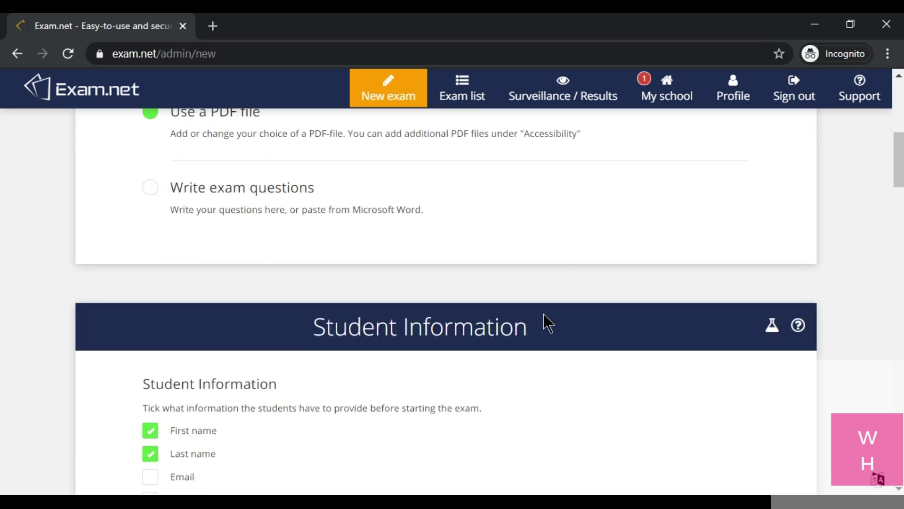
{"action": "left_click_drag", "start_coordinate": [543, 314], "coordinate": [309, 307]}
{"action": "left_click", "coordinate": [456, 278]}
{"action": "scroll", "coordinate": [659, 264], "scroll_direction": "down", "scroll_amount": 1}
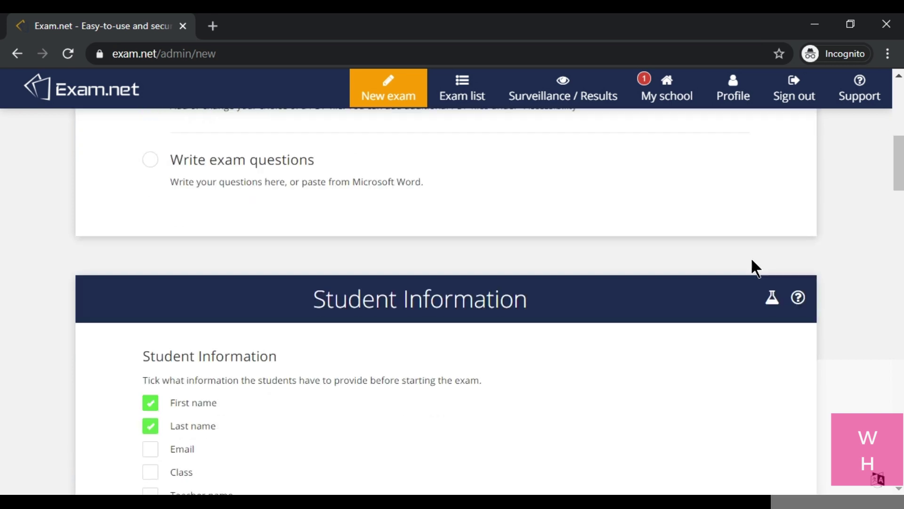
{"action": "scroll", "coordinate": [752, 258], "scroll_direction": "down", "scroll_amount": 3}
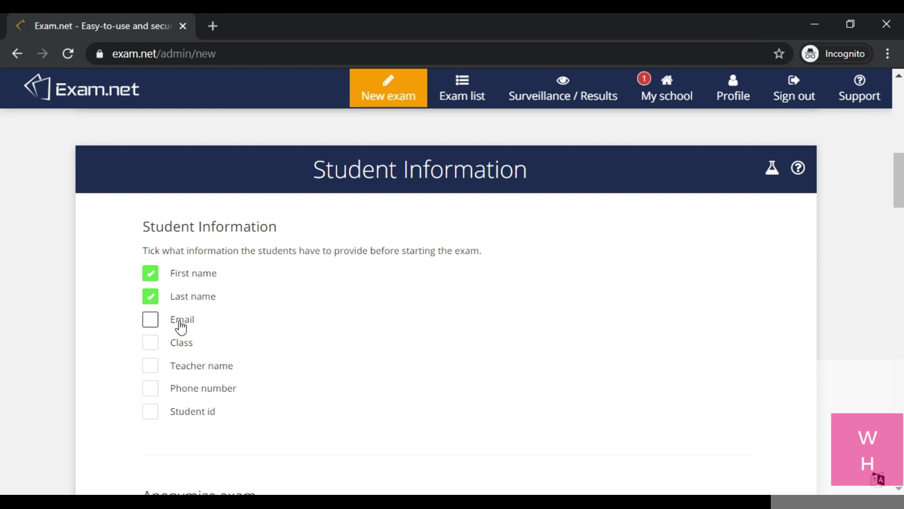
{"action": "left_click", "coordinate": [151, 324]}
{"action": "left_click", "coordinate": [150, 344]}
{"action": "left_click", "coordinate": [150, 369]}
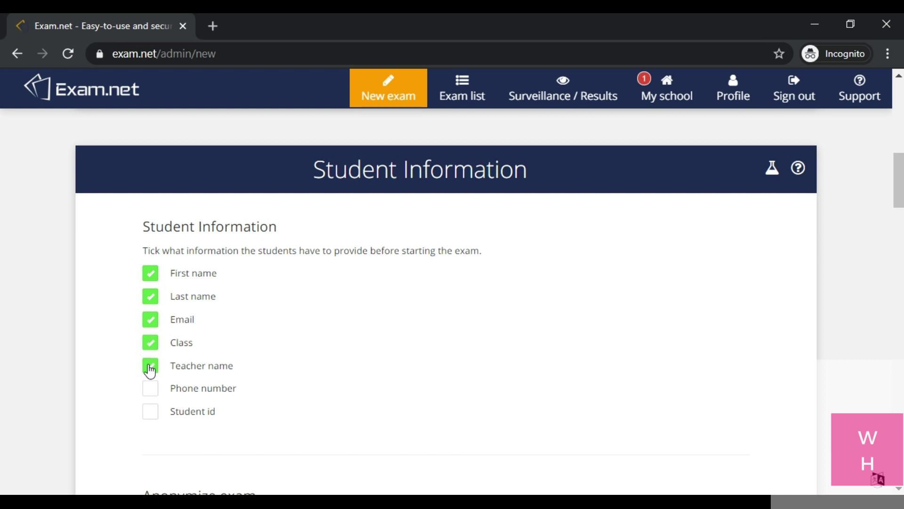
{"action": "left_click", "coordinate": [156, 415]}
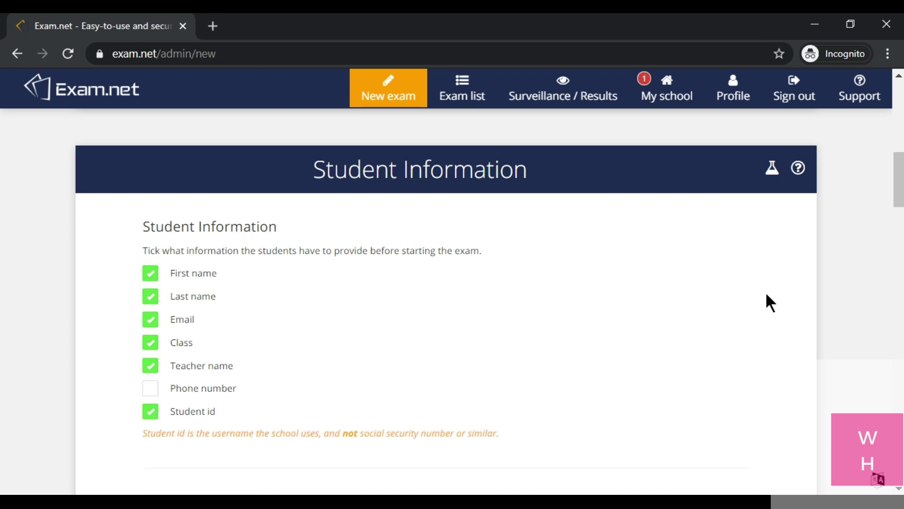
{"action": "scroll", "coordinate": [766, 295], "scroll_direction": "down", "scroll_amount": 9}
Look over the phone-scanning option and expand then collapse Accessibility tools.
{"action": "scroll", "coordinate": [712, 292], "scroll_direction": "down", "scroll_amount": 1}
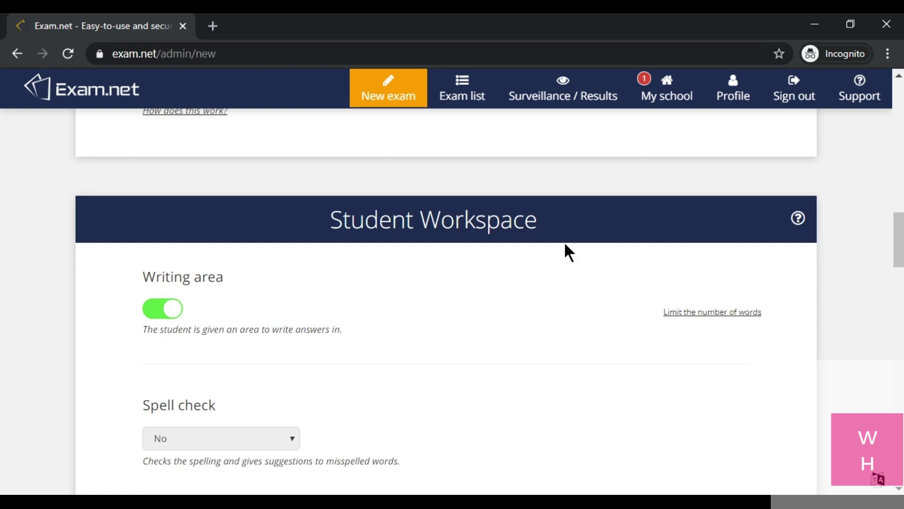
{"action": "left_click_drag", "start_coordinate": [566, 227], "coordinate": [331, 236]}
{"action": "left_click", "coordinate": [622, 219]}
{"action": "scroll", "coordinate": [622, 218], "scroll_direction": "down", "scroll_amount": 3}
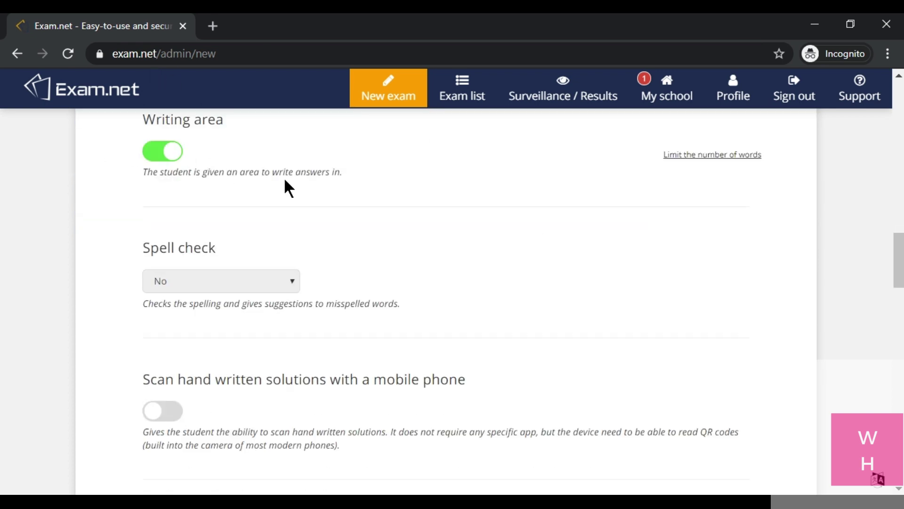
{"action": "scroll", "coordinate": [367, 250], "scroll_direction": "down", "scroll_amount": 3}
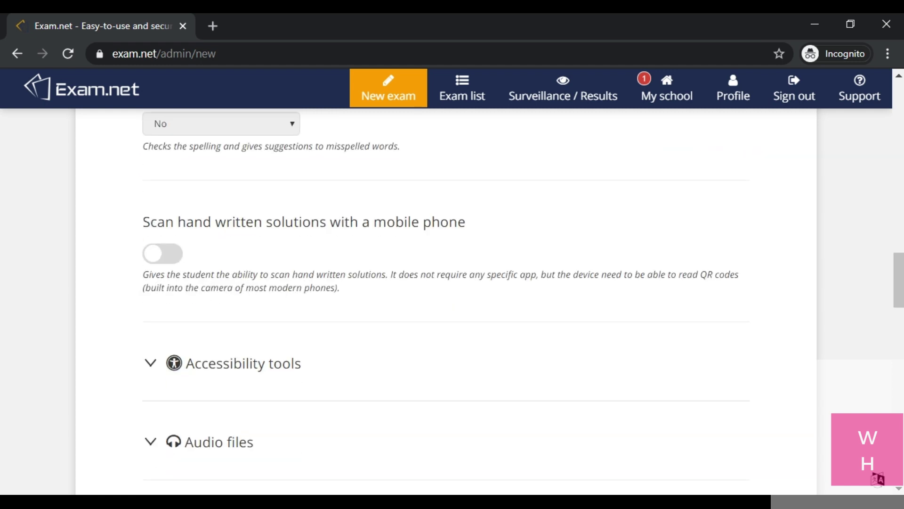
{"action": "scroll", "coordinate": [144, 204], "scroll_direction": "down", "scroll_amount": 2}
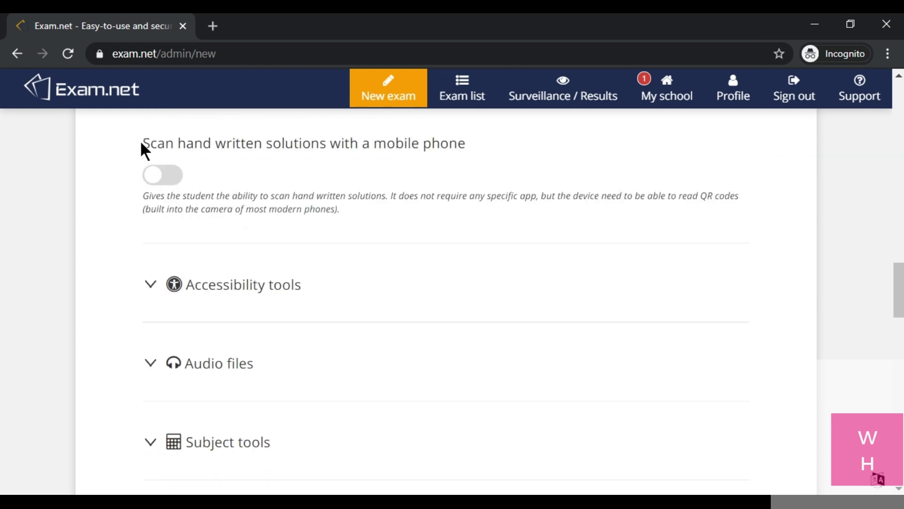
{"action": "left_click_drag", "start_coordinate": [142, 144], "coordinate": [377, 160]}
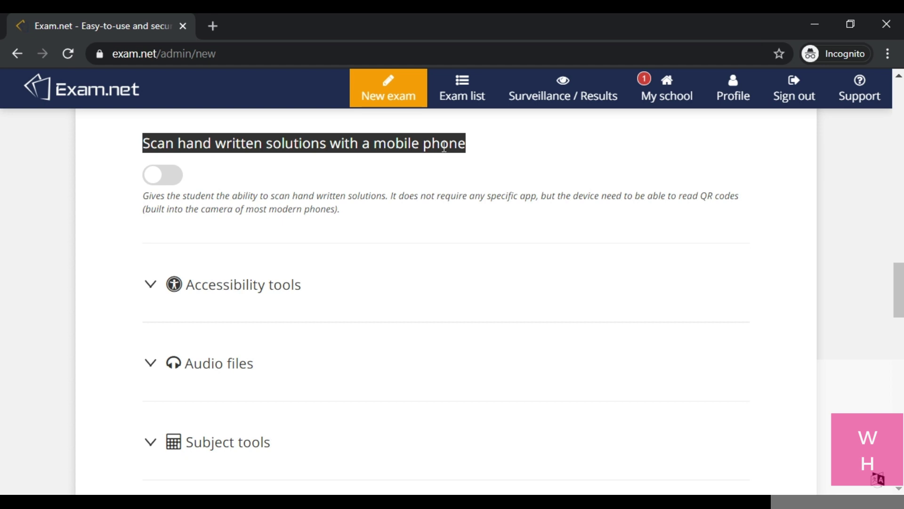
{"action": "left_click", "coordinate": [477, 146]}
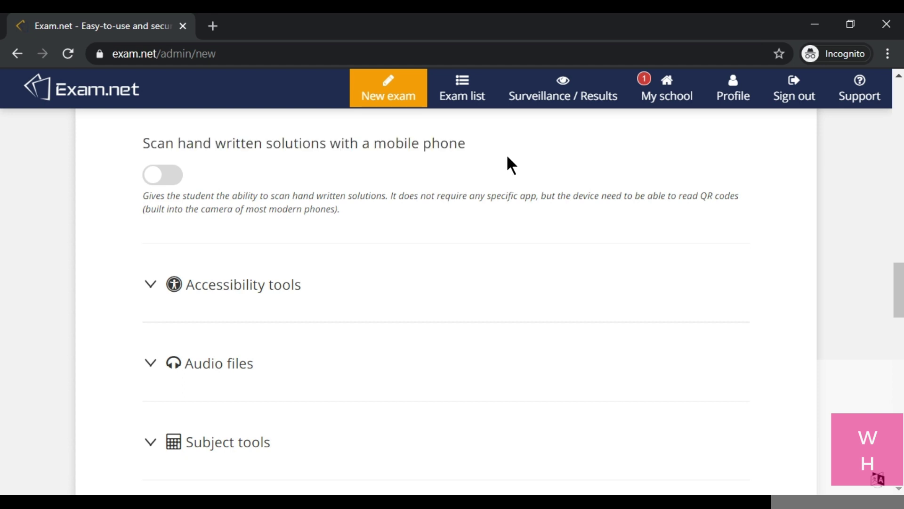
{"action": "scroll", "coordinate": [317, 168], "scroll_direction": "down", "scroll_amount": 3}
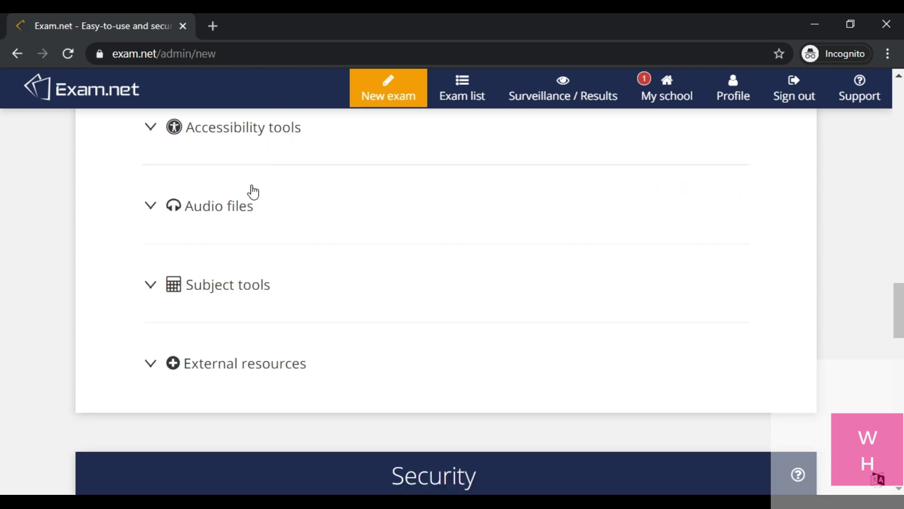
{"action": "left_click", "coordinate": [282, 131]}
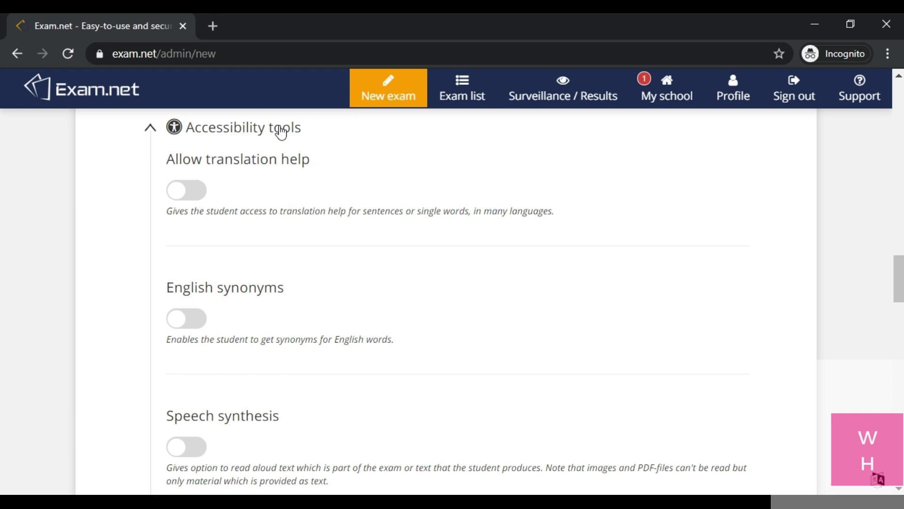
{"action": "left_click", "coordinate": [281, 133]}
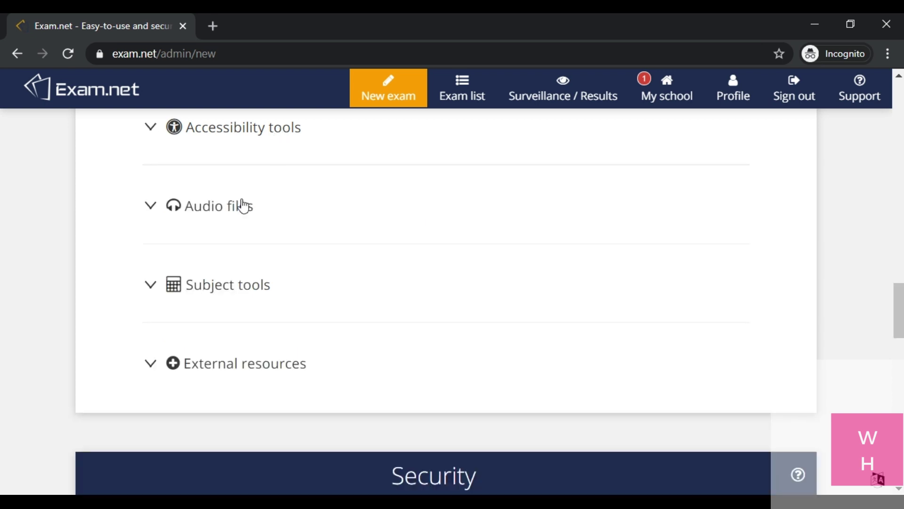
Switch audio files for all students on and back off, leaving them disabled.
{"action": "left_click", "coordinate": [240, 204]}
{"action": "scroll", "coordinate": [241, 203], "scroll_direction": "down", "scroll_amount": 6}
{"action": "left_click", "coordinate": [168, 370]}
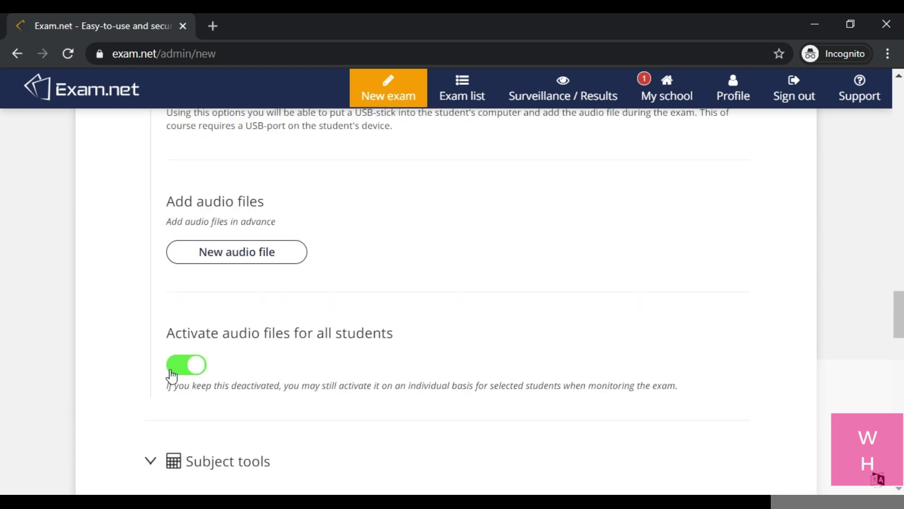
{"action": "left_click", "coordinate": [168, 370]}
{"action": "scroll", "coordinate": [236, 321], "scroll_direction": "up", "scroll_amount": 5}
{"action": "scroll", "coordinate": [226, 301], "scroll_direction": "up", "scroll_amount": 5}
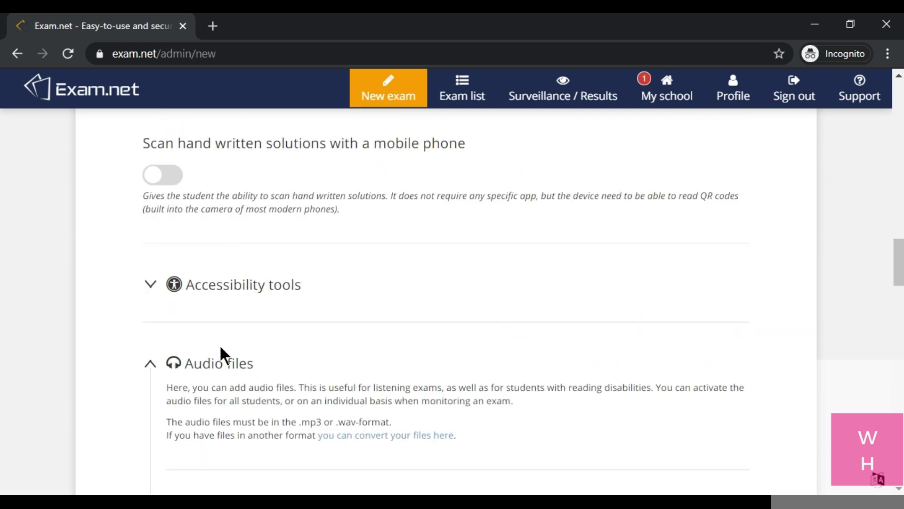
{"action": "left_click", "coordinate": [232, 361]}
{"action": "scroll", "coordinate": [255, 344], "scroll_direction": "down", "scroll_amount": 3}
Review the Subject tools, from Calculator down, leaving all switched off.
{"action": "left_click", "coordinate": [268, 287]}
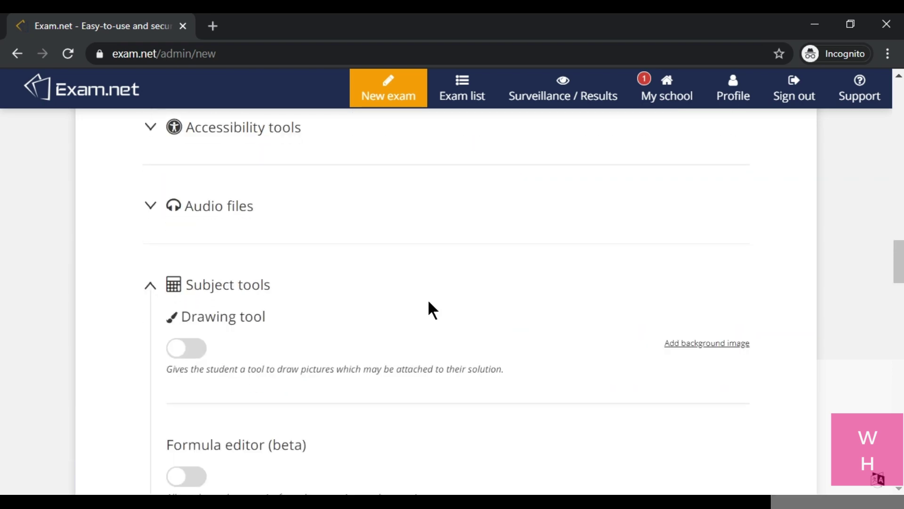
{"action": "scroll", "coordinate": [440, 313], "scroll_direction": "down", "scroll_amount": 5}
{"action": "scroll", "coordinate": [441, 311], "scroll_direction": "down", "scroll_amount": 3}
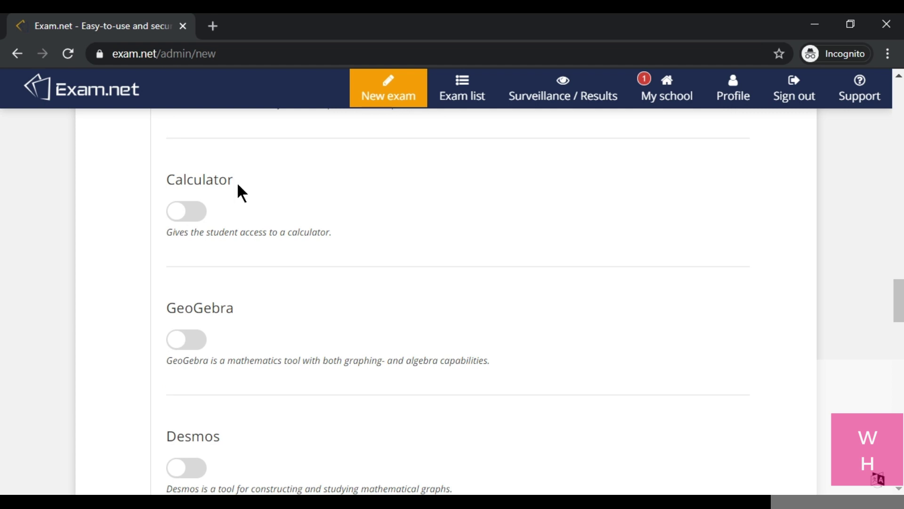
{"action": "left_click_drag", "start_coordinate": [237, 181], "coordinate": [165, 178]}
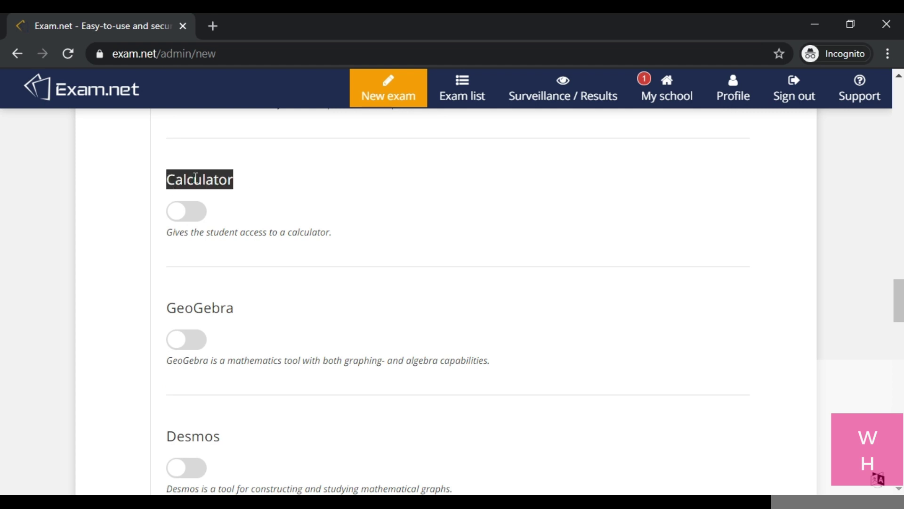
{"action": "left_click_drag", "start_coordinate": [259, 311], "coordinate": [202, 308]}
{"action": "left_click", "coordinate": [486, 329]}
{"action": "scroll", "coordinate": [510, 339], "scroll_direction": "down", "scroll_amount": 4}
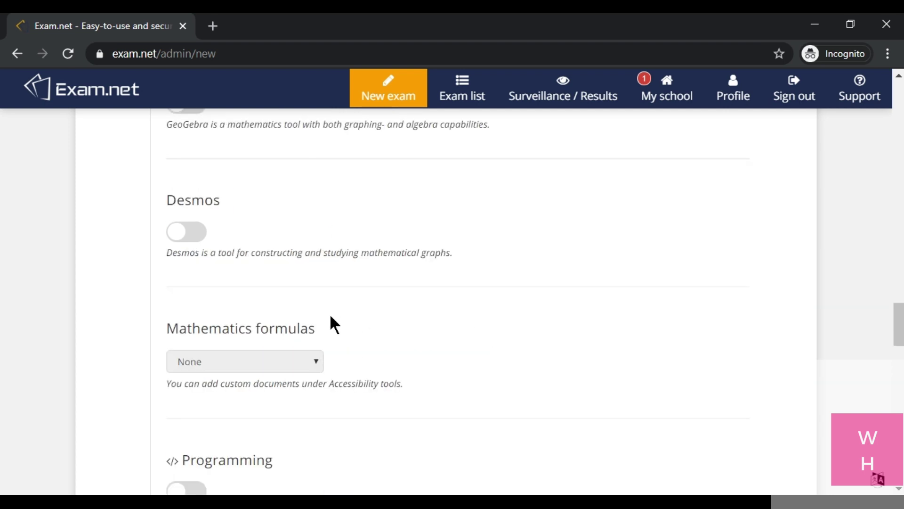
{"action": "scroll", "coordinate": [361, 317], "scroll_direction": "down", "scroll_amount": 2}
{"action": "scroll", "coordinate": [282, 334], "scroll_direction": "down", "scroll_amount": 8}
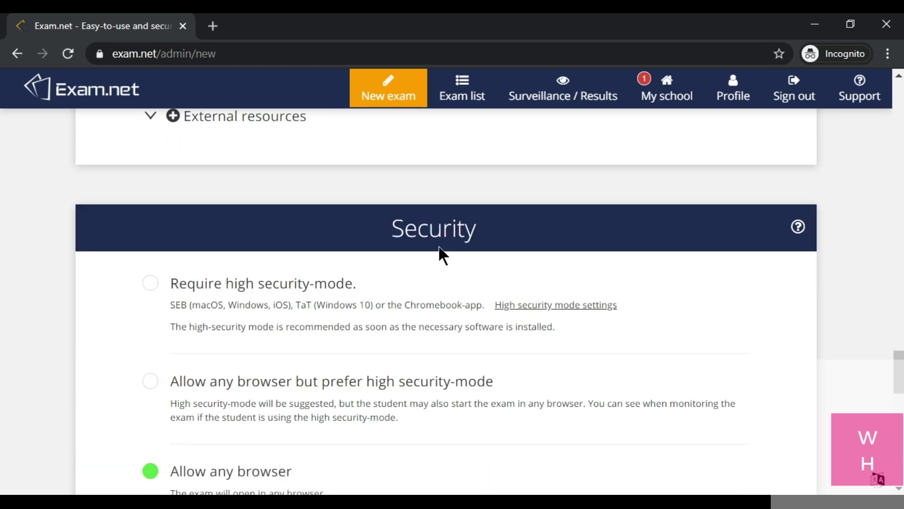
Try Require high security-mode, then return Security to 'Allow any browser'.
{"action": "scroll", "coordinate": [429, 226], "scroll_direction": "down", "scroll_amount": 3}
{"action": "scroll", "coordinate": [424, 230], "scroll_direction": "up", "scroll_amount": 2}
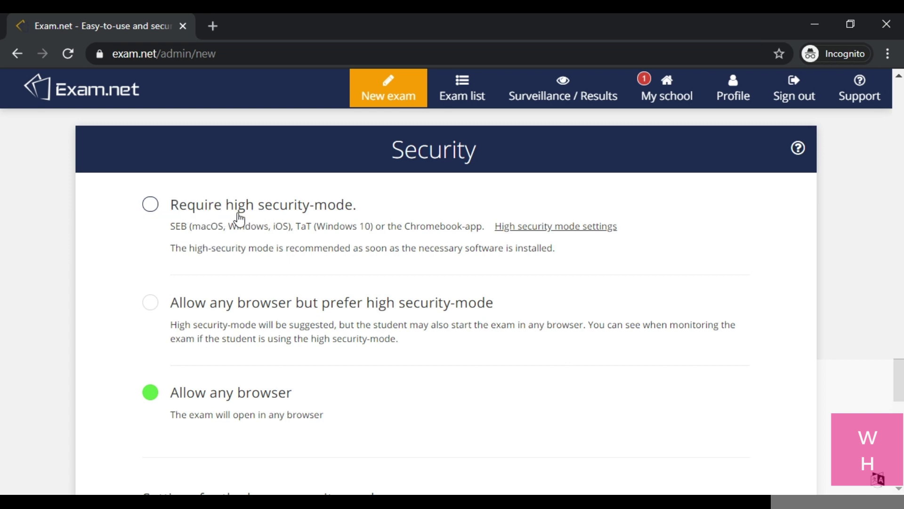
{"action": "left_click", "coordinate": [151, 206]}
{"action": "scroll", "coordinate": [564, 271], "scroll_direction": "down", "scroll_amount": 3}
{"action": "scroll", "coordinate": [565, 268], "scroll_direction": "down", "scroll_amount": 5}
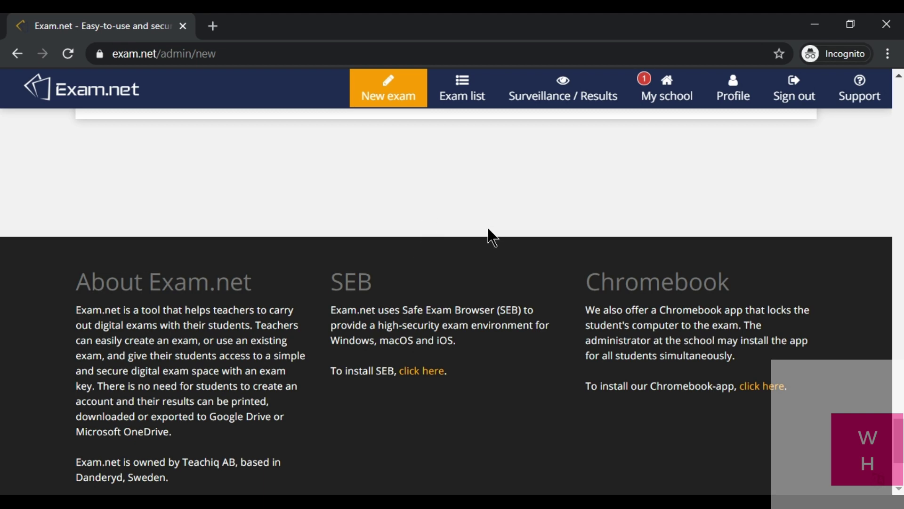
{"action": "scroll", "coordinate": [503, 227], "scroll_direction": "up", "scroll_amount": 5}
{"action": "scroll", "coordinate": [503, 227], "scroll_direction": "up", "scroll_amount": 3}
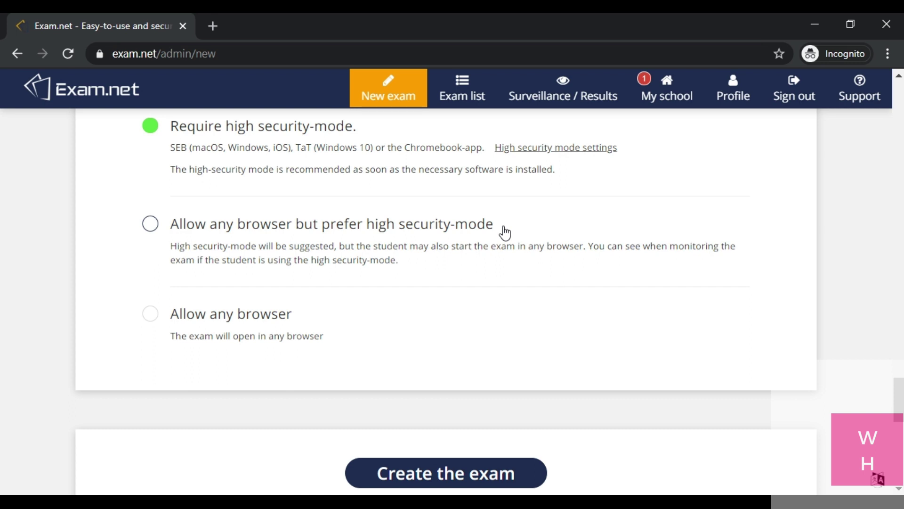
{"action": "left_click", "coordinate": [152, 317]}
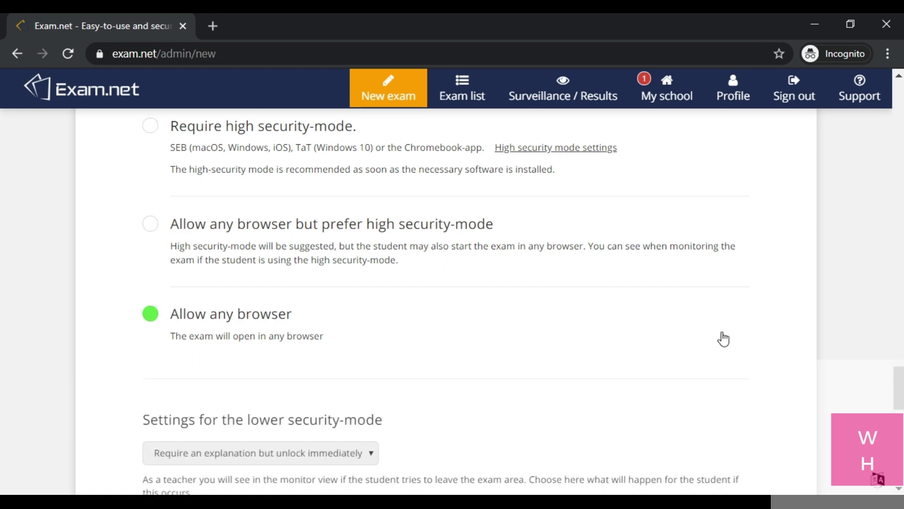
{"action": "scroll", "coordinate": [722, 332], "scroll_direction": "down", "scroll_amount": 2}
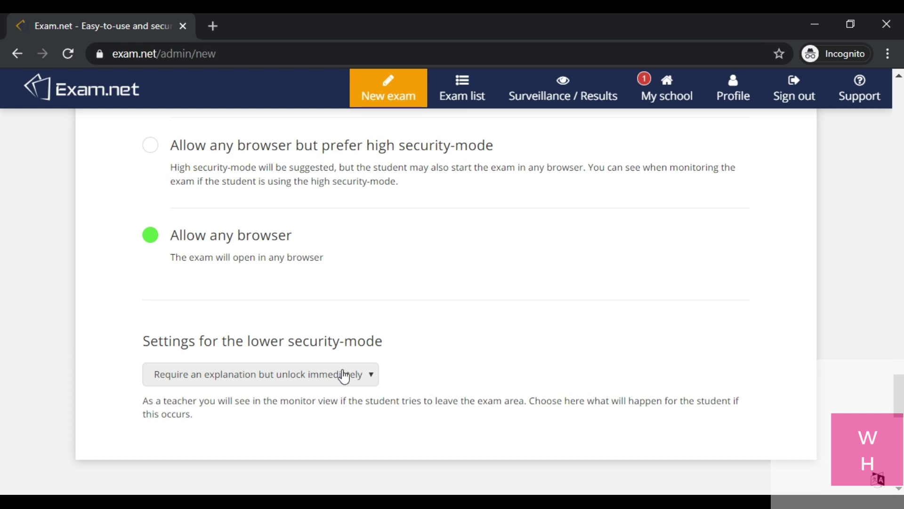
{"action": "scroll", "coordinate": [500, 305], "scroll_direction": "up", "scroll_amount": 4}
{"action": "scroll", "coordinate": [506, 183], "scroll_direction": "up", "scroll_amount": 1}
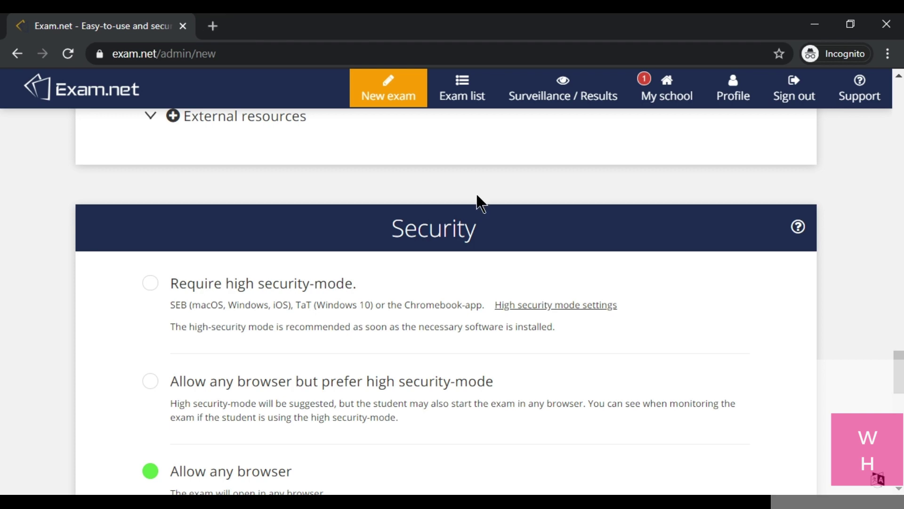
{"action": "scroll", "coordinate": [478, 201], "scroll_direction": "down", "scroll_amount": 5}
Set lower security mode to require an explanation but unlock immediately, and create the exam.
{"action": "left_click", "coordinate": [329, 304]}
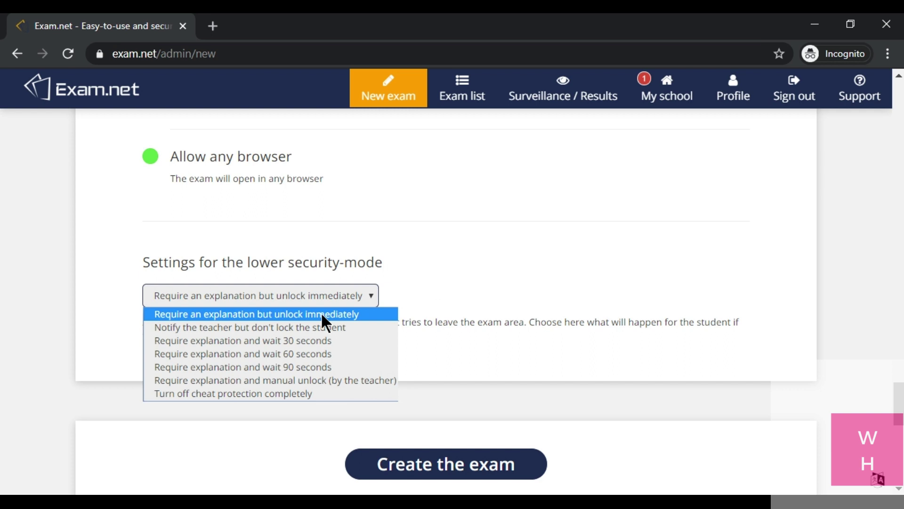
{"action": "left_click", "coordinate": [321, 315]}
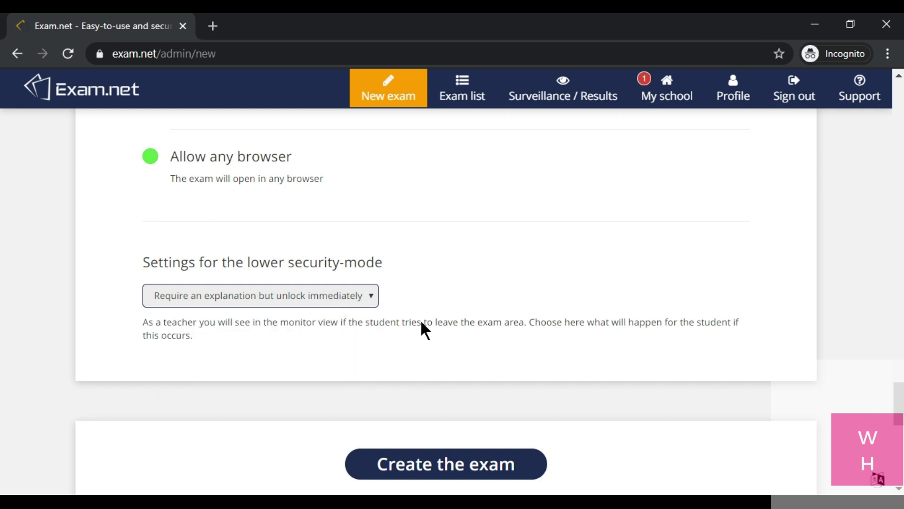
{"action": "scroll", "coordinate": [461, 346], "scroll_direction": "down", "scroll_amount": 2}
{"action": "left_click", "coordinate": [458, 386]}
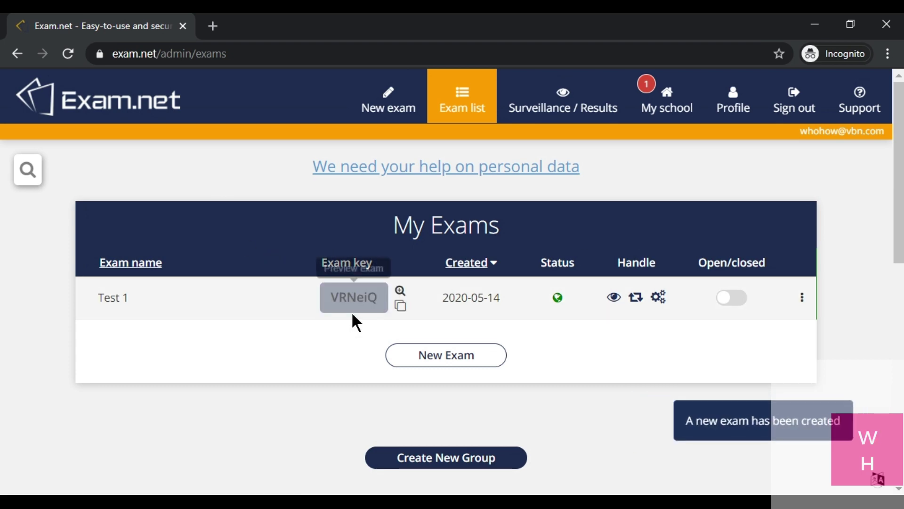
Open Test 1 to new students, confirm it, and preview the exam as a student.
{"action": "mouse_move", "coordinate": [383, 303]}
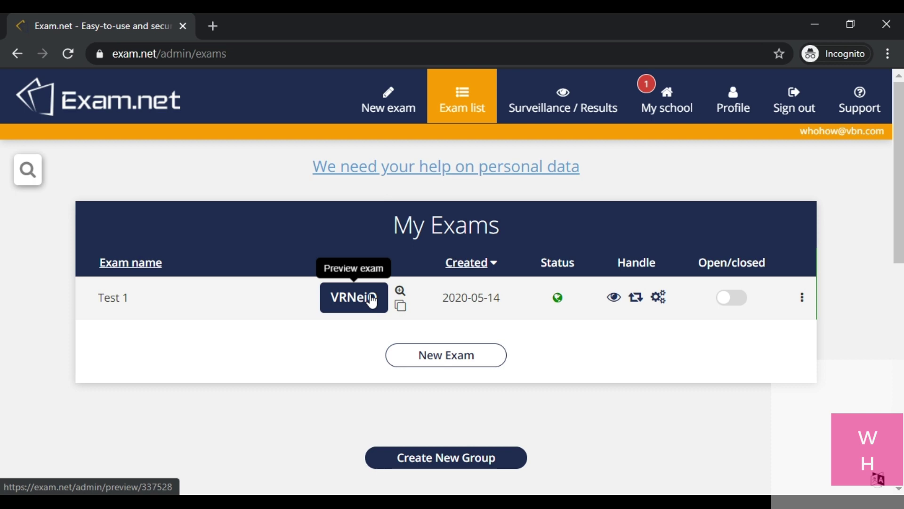
{"action": "left_click", "coordinate": [739, 299]}
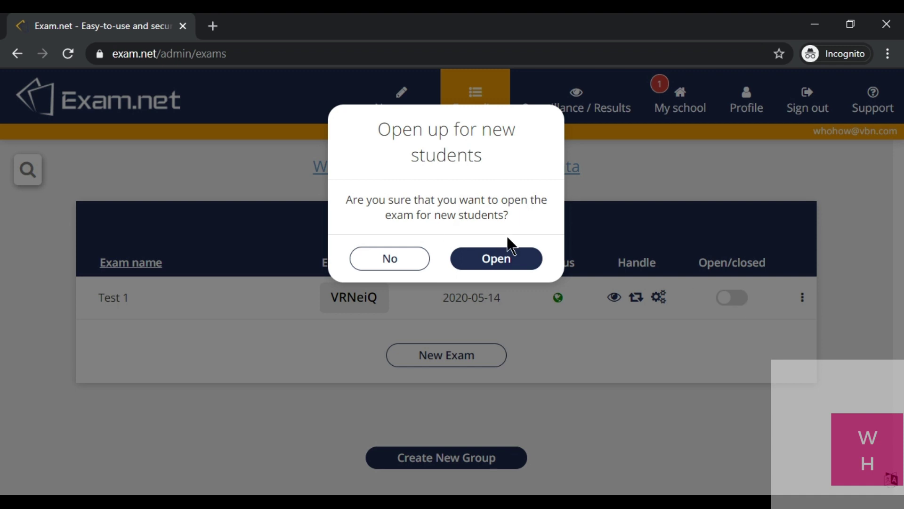
{"action": "left_click", "coordinate": [488, 258]}
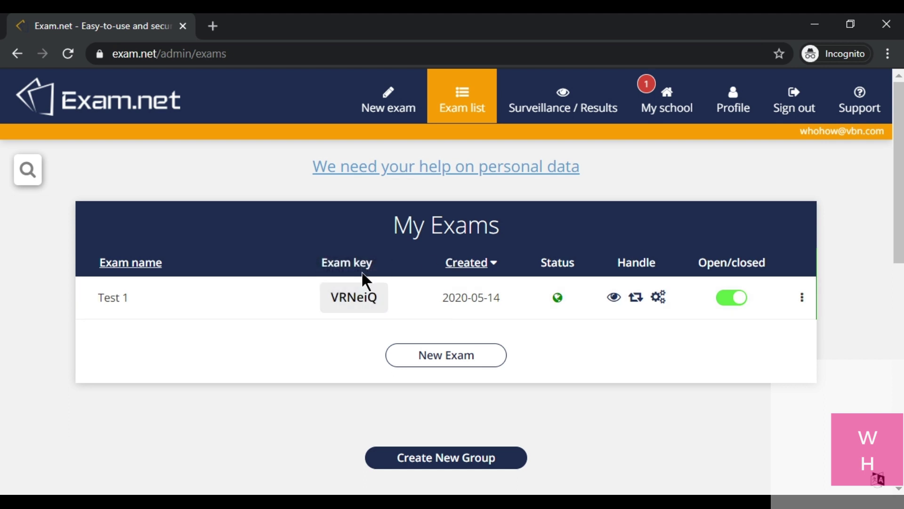
{"action": "left_click", "coordinate": [353, 299]}
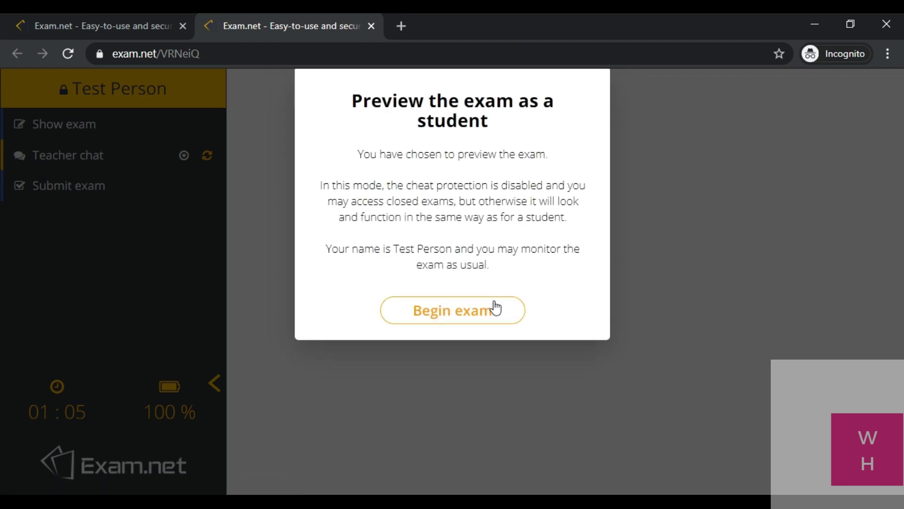
Begin the Test 1 preview and write the answer 'dthtyjtujt rthrth'.
{"action": "left_click", "coordinate": [485, 318]}
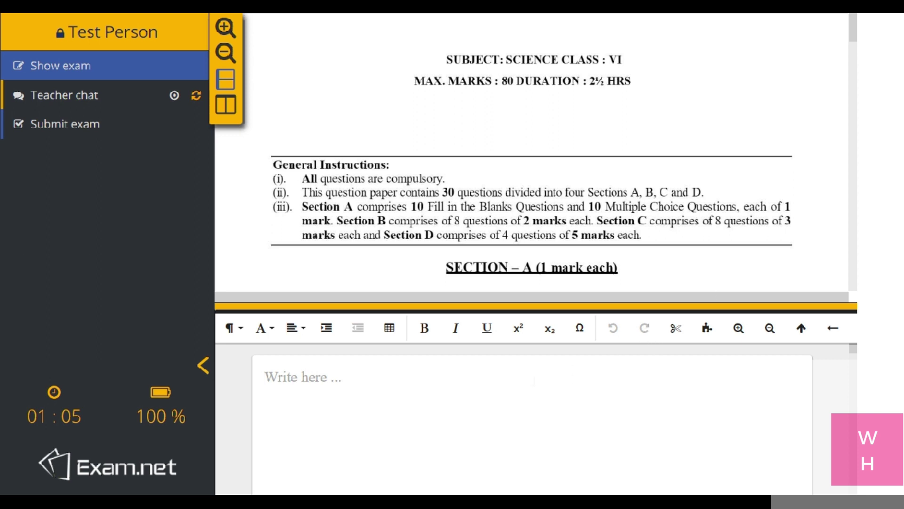
{"action": "type", "text": "dthtyjtujt "}
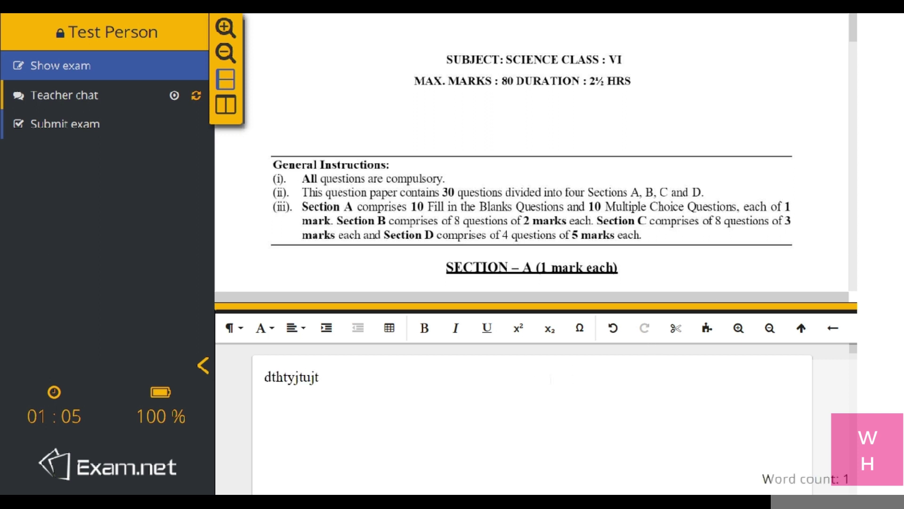
{"action": "type", "text": "rthrth"}
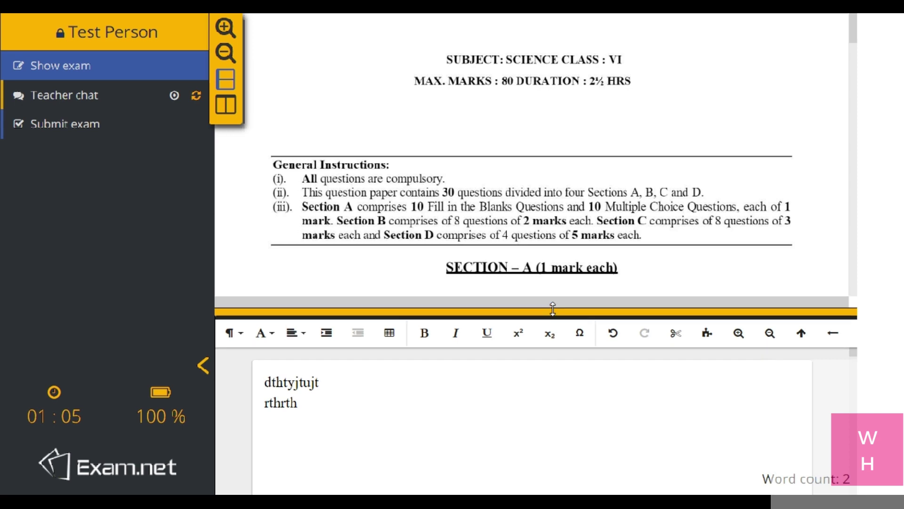
{"action": "left_click_drag", "start_coordinate": [555, 299], "coordinate": [560, 228]}
{"action": "left_click_drag", "start_coordinate": [562, 278], "coordinate": [557, 298]}
Submit the previewed exam and confirm the submission.
{"action": "scroll", "coordinate": [601, 217], "scroll_direction": "down", "scroll_amount": 20}
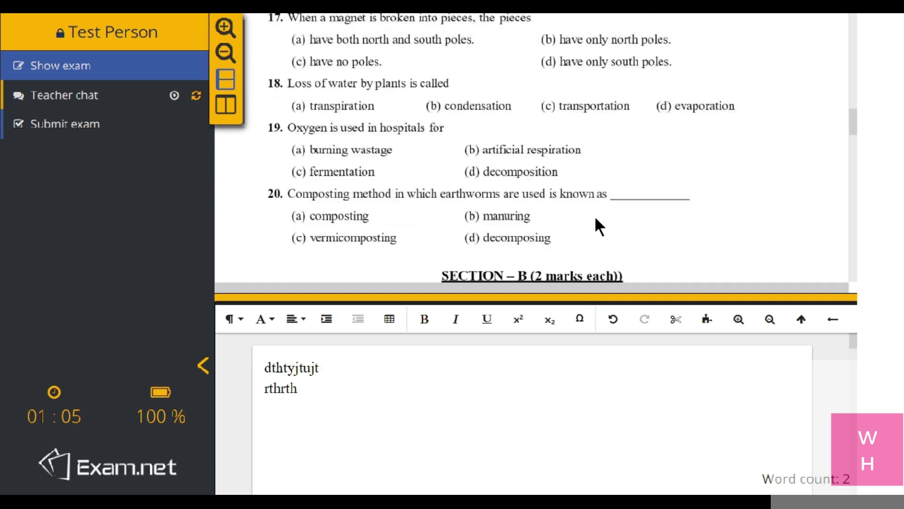
{"action": "scroll", "coordinate": [598, 221], "scroll_direction": "down", "scroll_amount": 5}
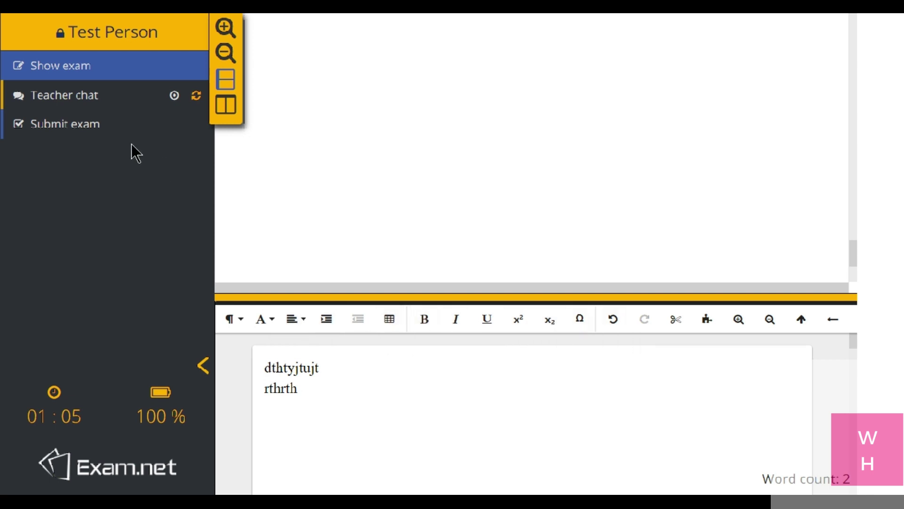
{"action": "left_click", "coordinate": [98, 132]}
{"action": "left_click", "coordinate": [449, 207]}
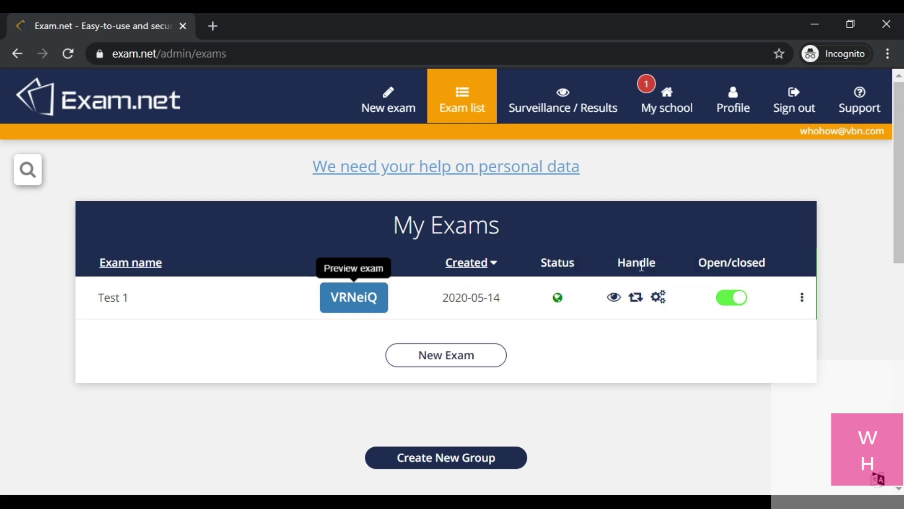
Open Test 1's surveillance and results page and scroll down to its action tiles.
{"action": "left_click", "coordinate": [615, 300]}
{"action": "scroll", "coordinate": [616, 305], "scroll_direction": "down", "scroll_amount": 5}
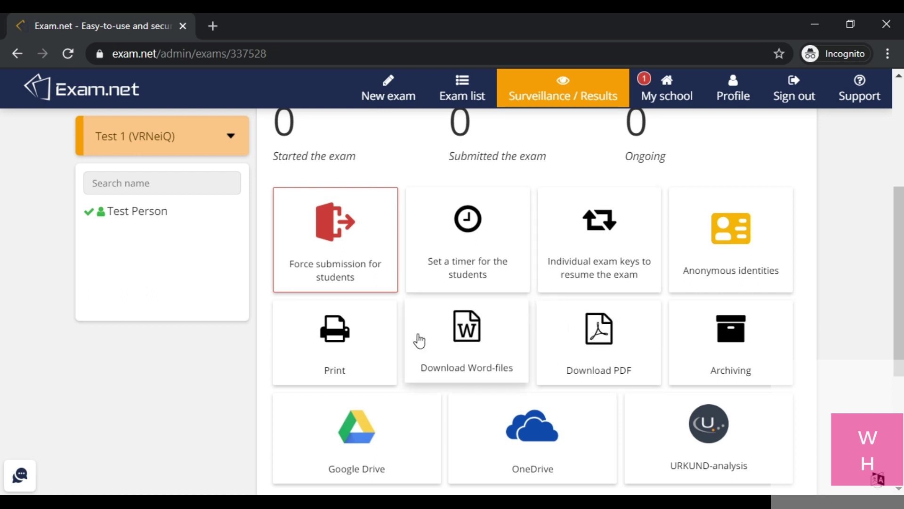
Download Test 1's submitted answers as a PDF, view it, then close it.
{"action": "left_click", "coordinate": [610, 357]}
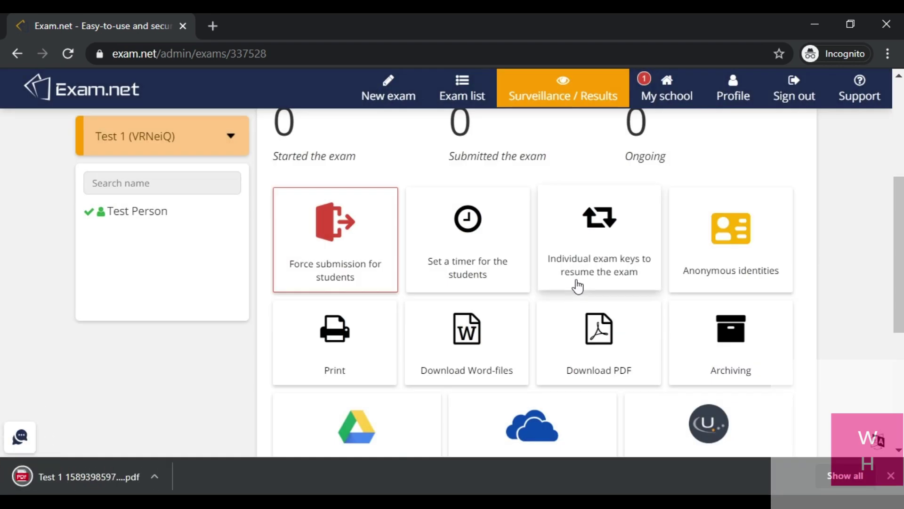
{"action": "left_click", "coordinate": [100, 483]}
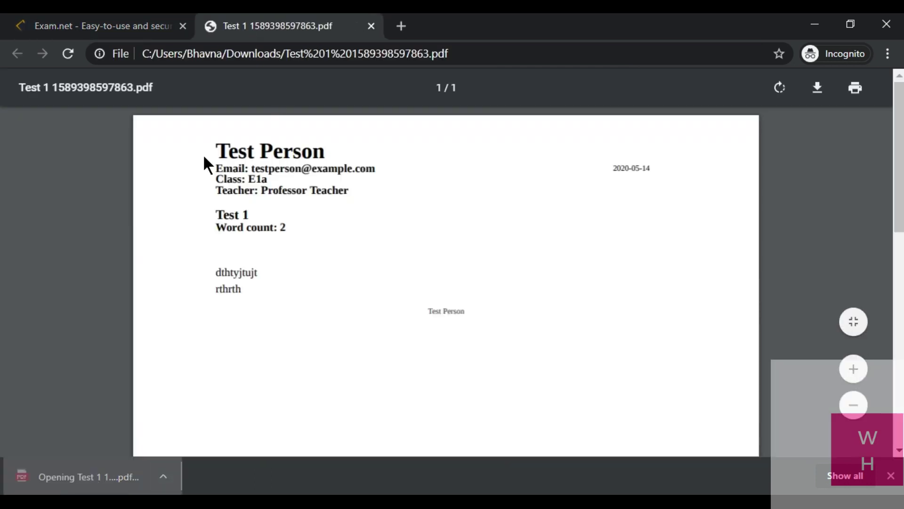
{"action": "left_click_drag", "start_coordinate": [209, 150], "coordinate": [465, 311]}
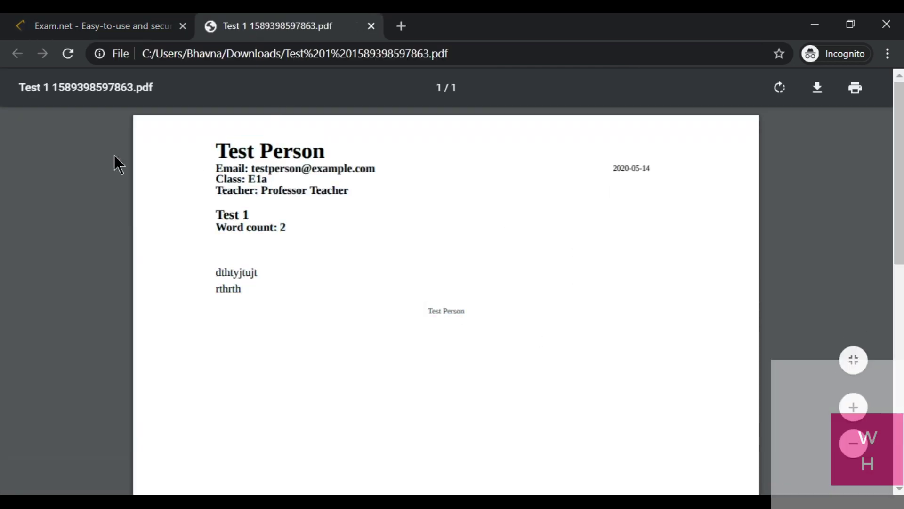
{"action": "left_click", "coordinate": [372, 26]}
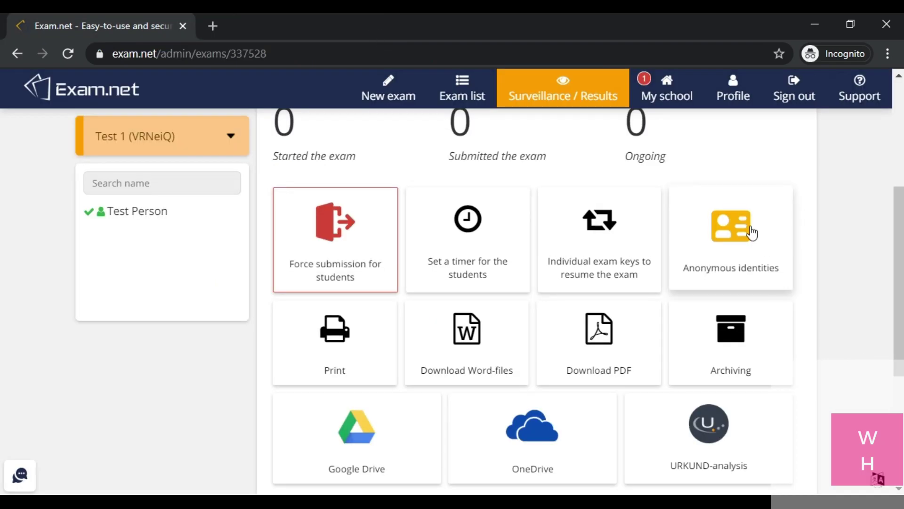
Set a 30-minute countdown timer for Test 1's students.
{"action": "scroll", "coordinate": [529, 345], "scroll_direction": "down", "scroll_amount": 4}
{"action": "scroll", "coordinate": [529, 346], "scroll_direction": "up", "scroll_amount": 4}
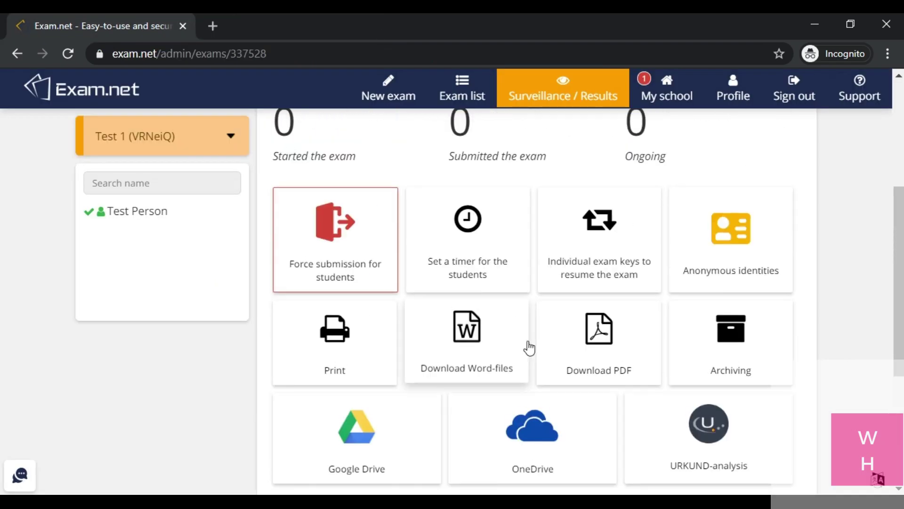
{"action": "scroll", "coordinate": [529, 347], "scroll_direction": "up", "scroll_amount": 3}
{"action": "left_click", "coordinate": [505, 404]}
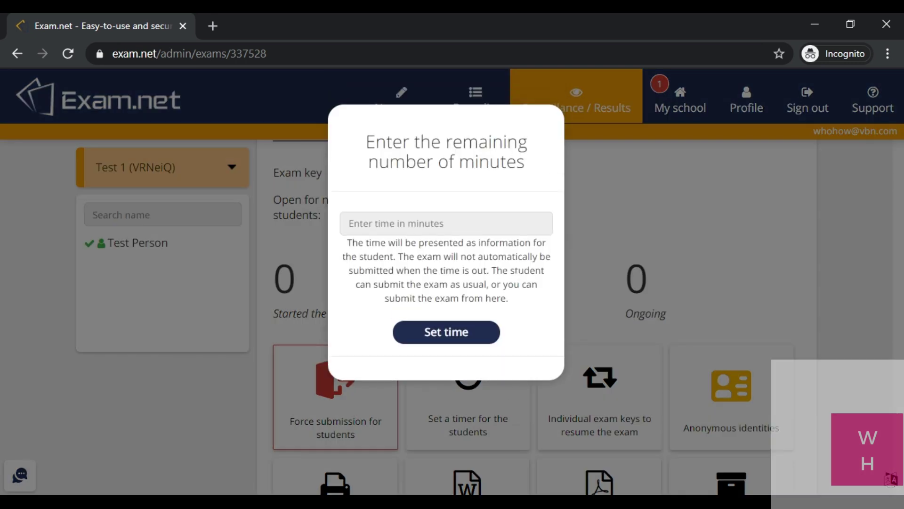
{"action": "type", "text": "30"}
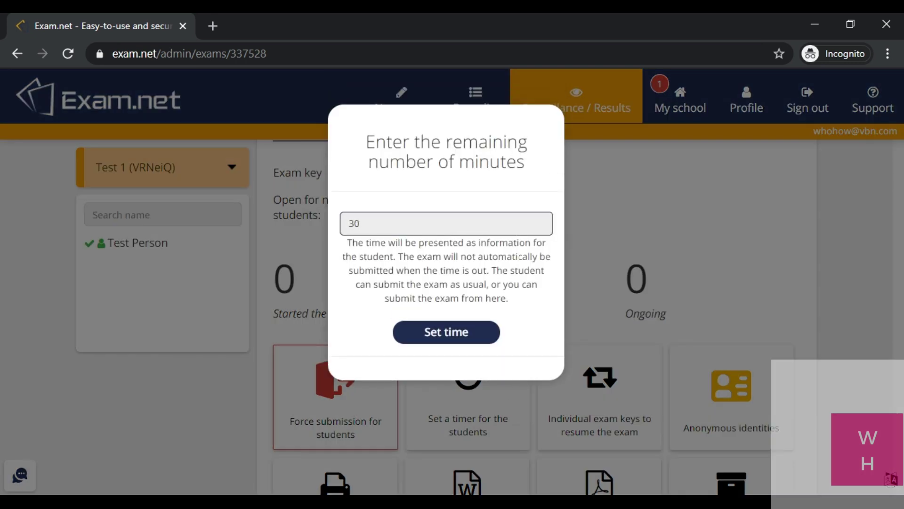
{"action": "left_click", "coordinate": [486, 339]}
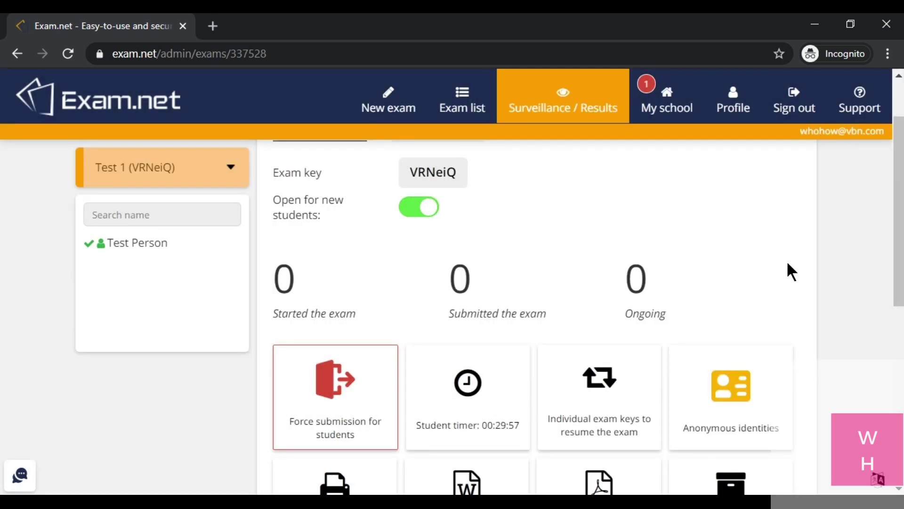
{"action": "scroll", "coordinate": [788, 263], "scroll_direction": "up", "scroll_amount": 2}
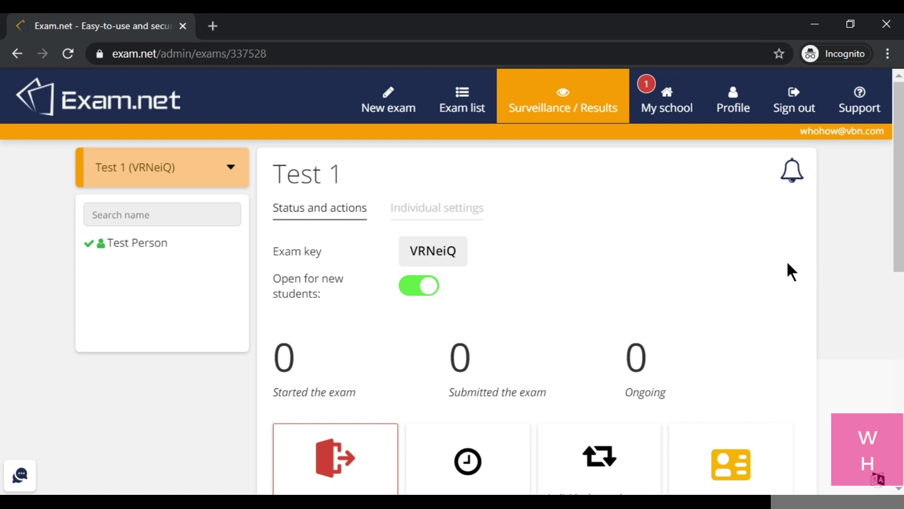
Switch off 'Open for new students' for Test 1 and confirm Close.
{"action": "left_click", "coordinate": [416, 293]}
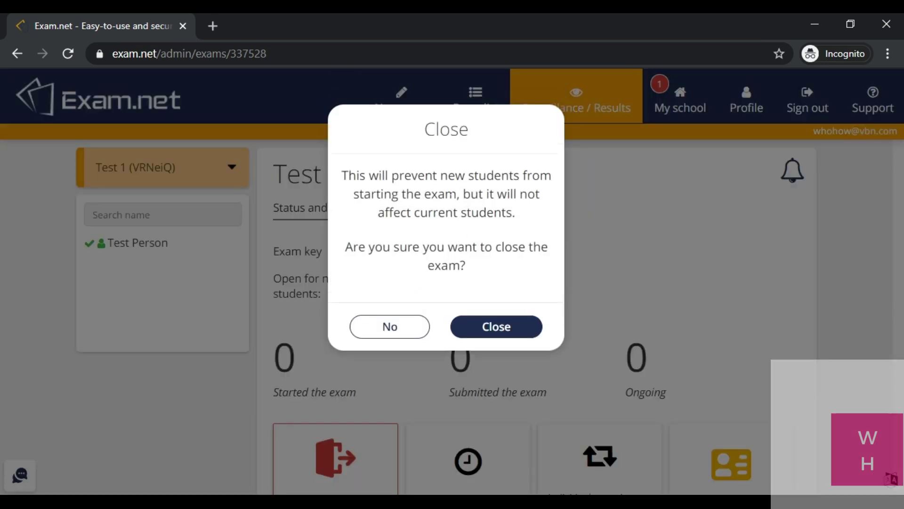
{"action": "left_click_drag", "start_coordinate": [398, 175], "coordinate": [522, 208]}
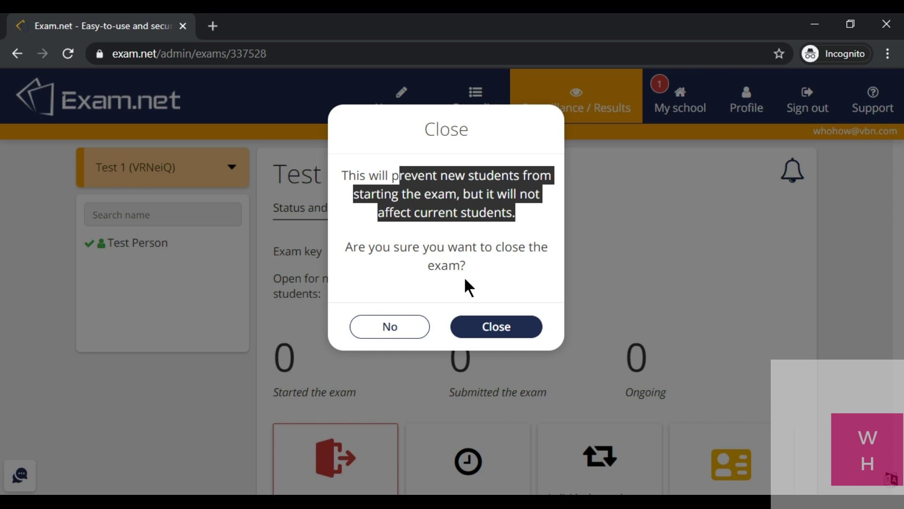
{"action": "left_click", "coordinate": [498, 327]}
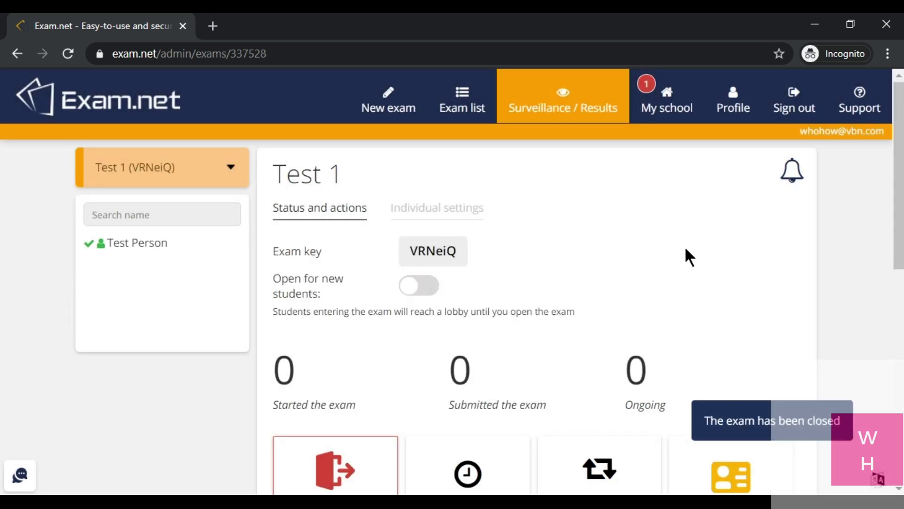
{"action": "scroll", "coordinate": [685, 257], "scroll_direction": "down", "scroll_amount": 3}
Force submission for all Test 1 students and proceed with ending the exam.
{"action": "scroll", "coordinate": [758, 257], "scroll_direction": "up", "scroll_amount": 2}
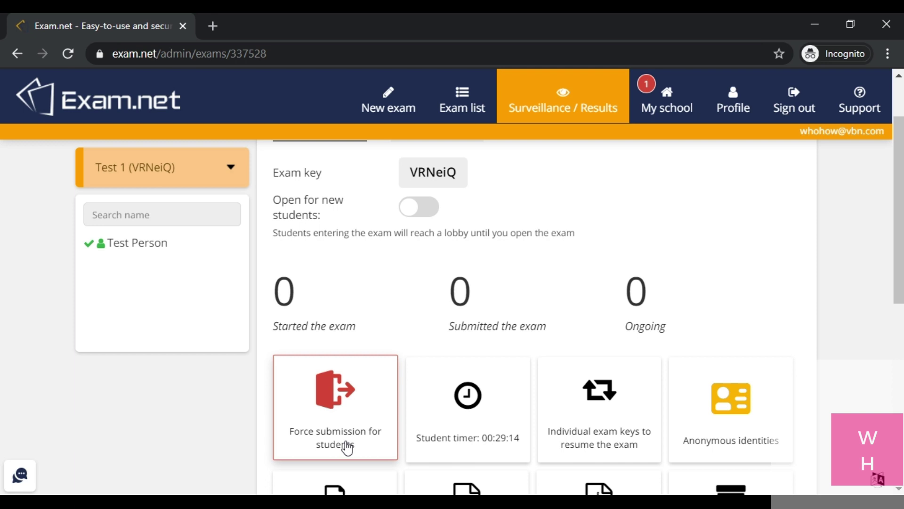
{"action": "left_click", "coordinate": [358, 417]}
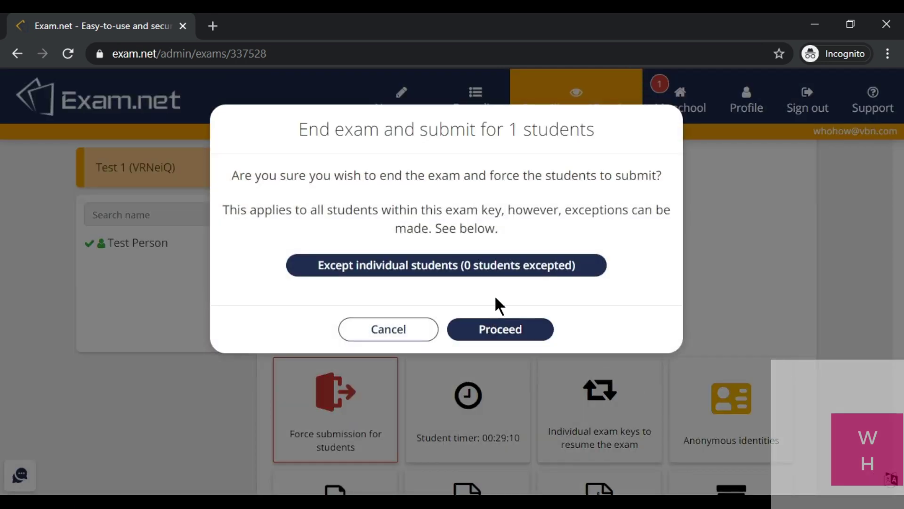
{"action": "left_click", "coordinate": [484, 332]}
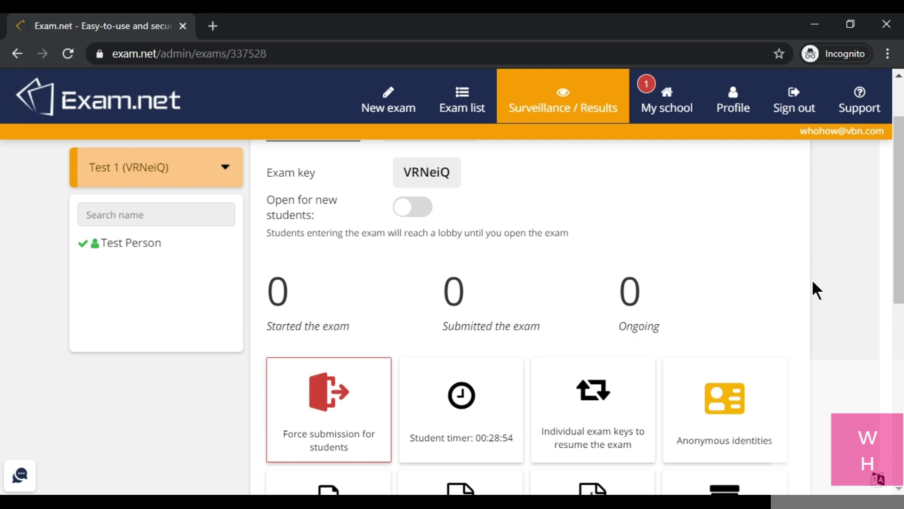
Go back from Test 1's results page to the exam list.
{"action": "scroll", "coordinate": [814, 283], "scroll_direction": "down", "scroll_amount": 8}
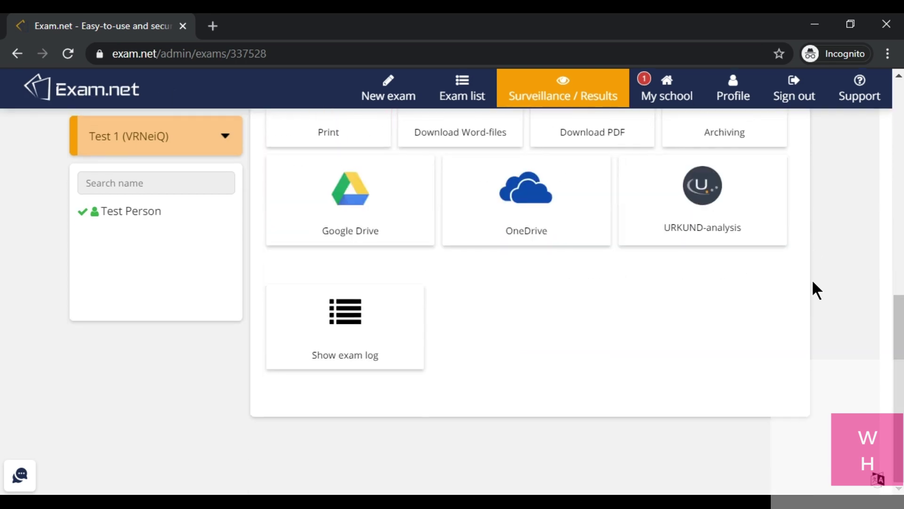
{"action": "scroll", "coordinate": [818, 289], "scroll_direction": "up", "scroll_amount": 10}
{"action": "left_click", "coordinate": [18, 54]}
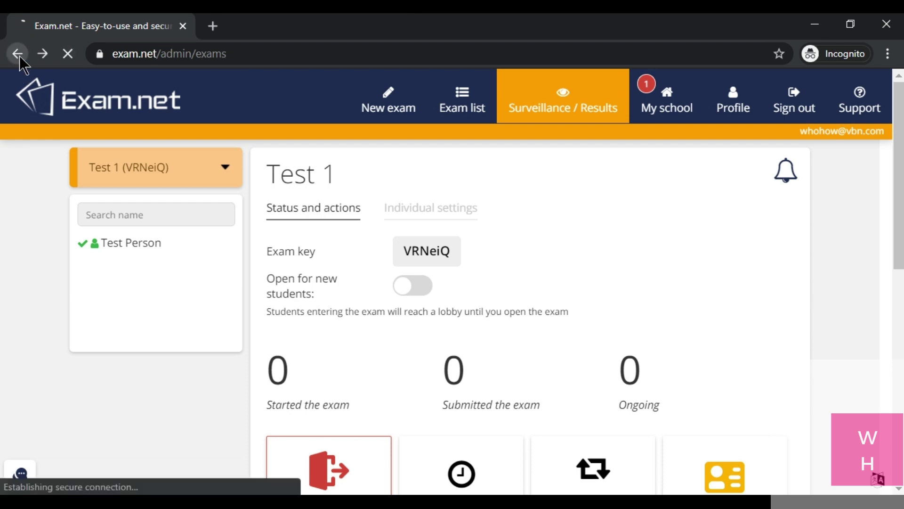
Create a green exam group named 'class 2' and start a new exam in it.
{"action": "scroll", "coordinate": [726, 254], "scroll_direction": "down", "scroll_amount": 5}
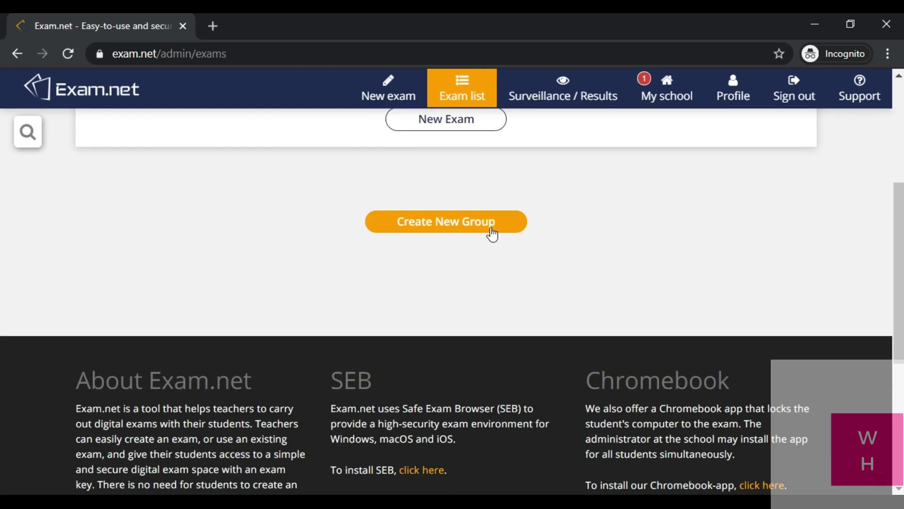
{"action": "left_click", "coordinate": [490, 231]}
{"action": "left_click", "coordinate": [465, 262]}
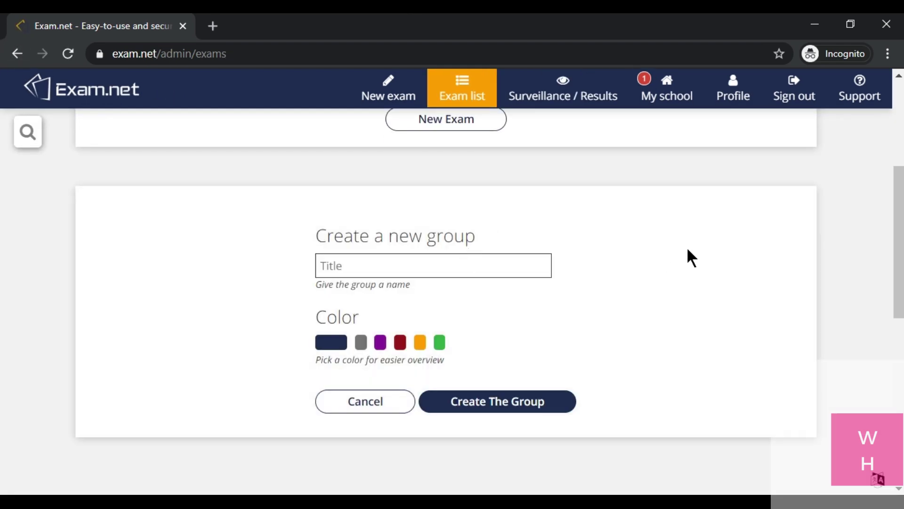
{"action": "scroll", "coordinate": [686, 247], "scroll_direction": "up", "scroll_amount": 5}
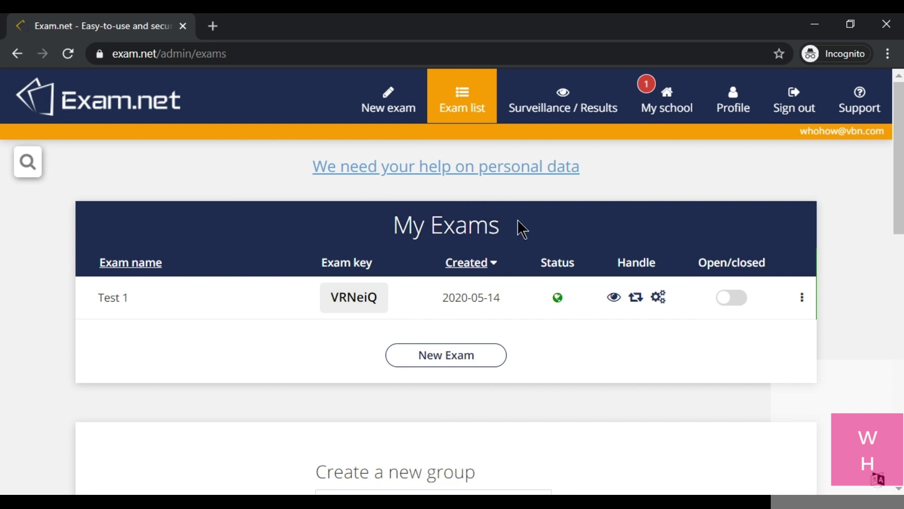
{"action": "scroll", "coordinate": [621, 258], "scroll_direction": "down", "scroll_amount": 5}
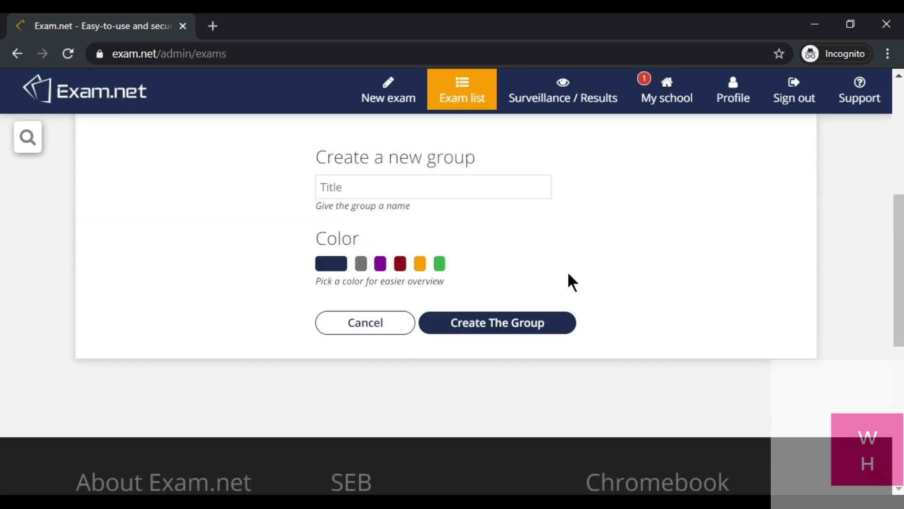
{"action": "left_click", "coordinate": [479, 187]}
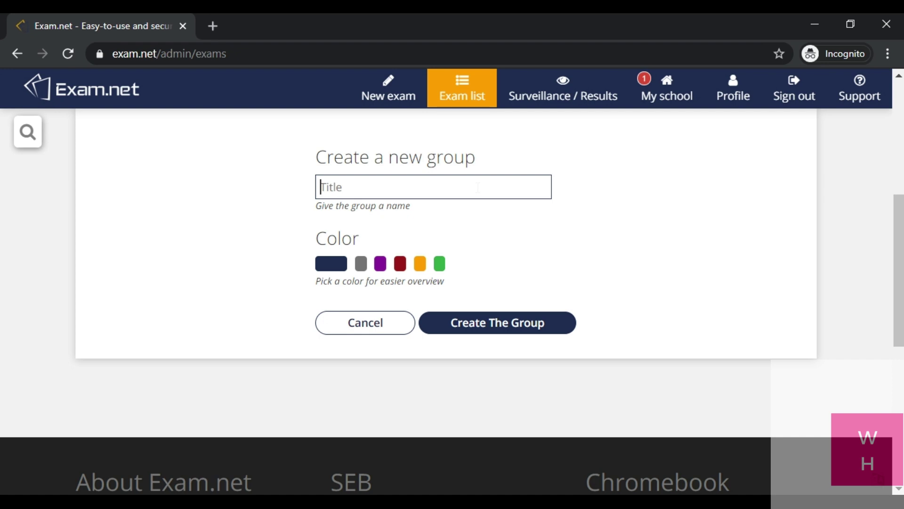
{"action": "type", "text": "class 2"}
{"action": "left_click", "coordinate": [438, 268]}
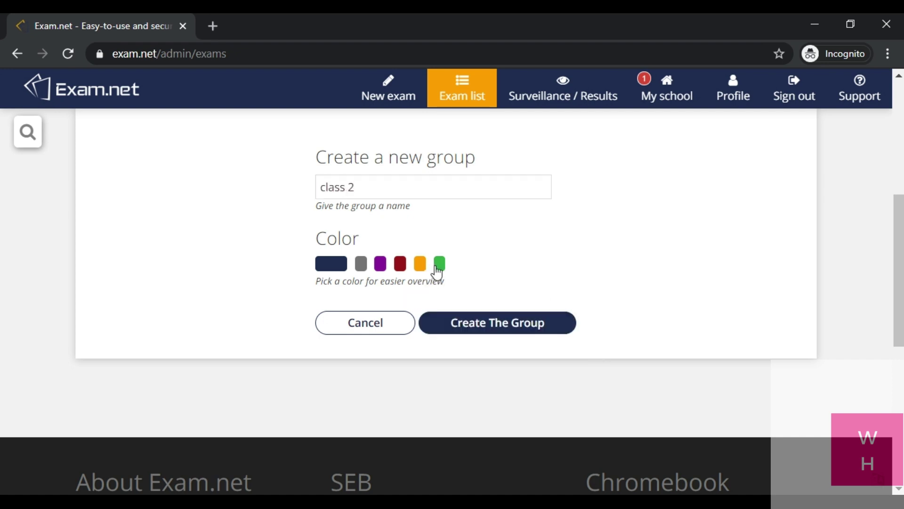
{"action": "left_click", "coordinate": [476, 331]}
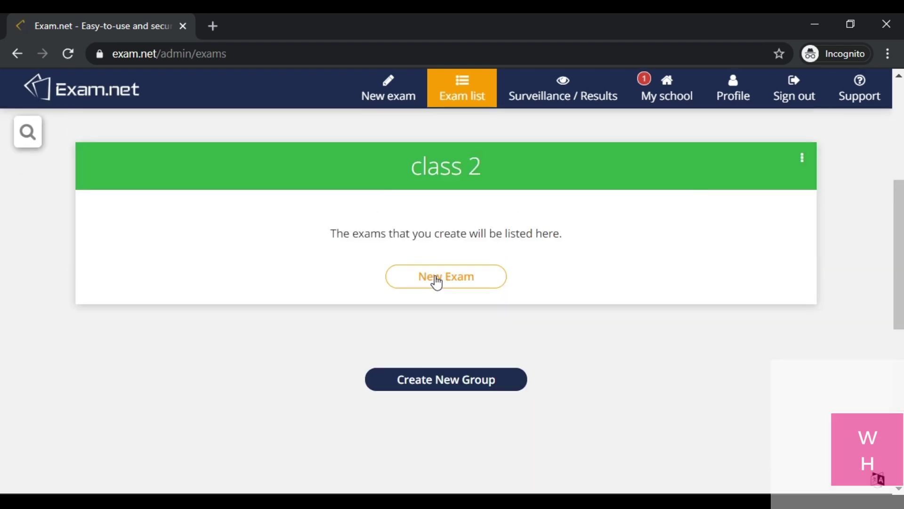
{"action": "left_click", "coordinate": [483, 285]}
Name the new exam 'test 2' and scroll through its settings form.
{"action": "left_click", "coordinate": [307, 238]}
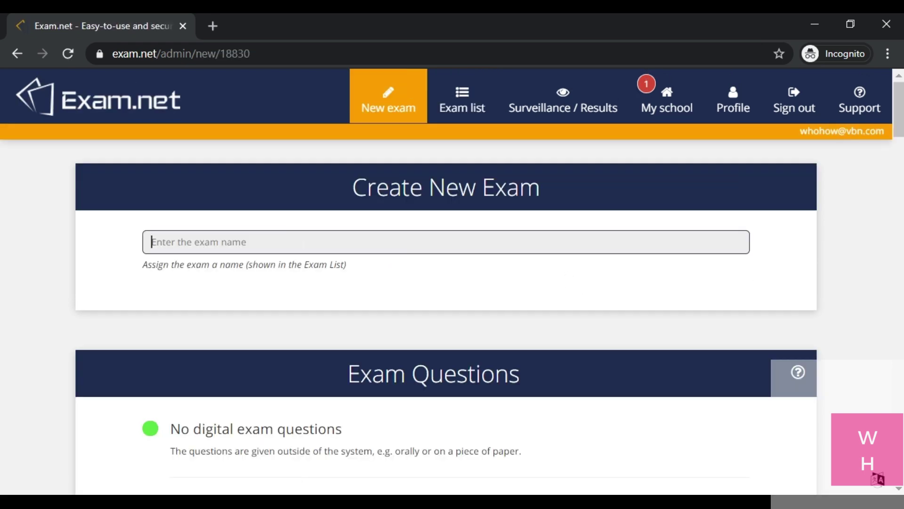
{"action": "type", "text": "test 2"}
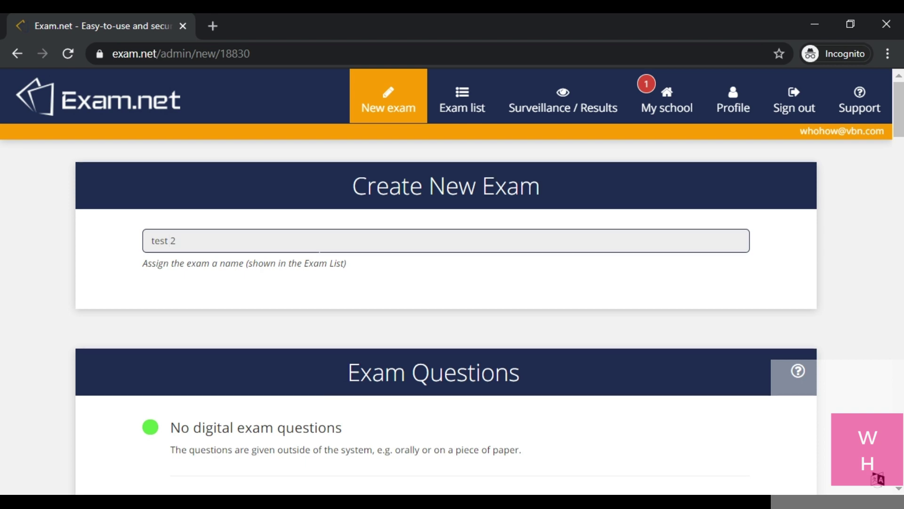
{"action": "scroll", "coordinate": [232, 232], "scroll_direction": "down", "scroll_amount": 6}
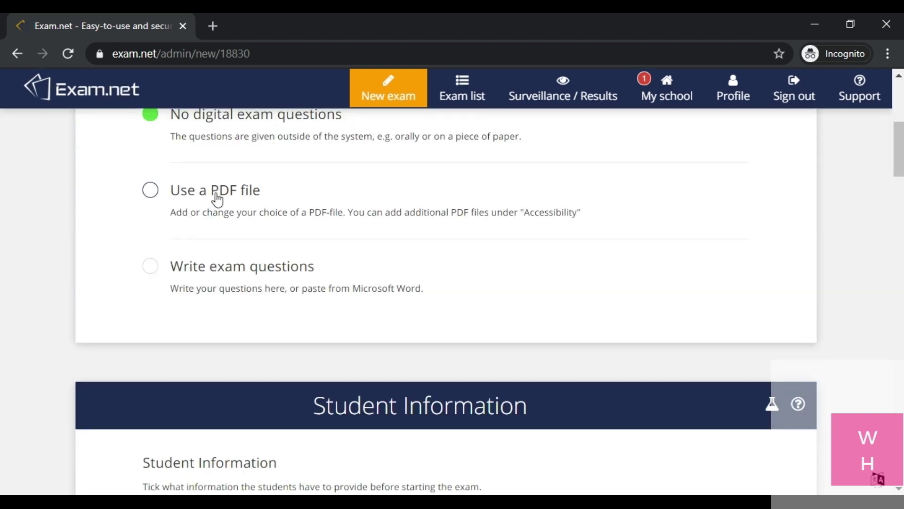
{"action": "scroll", "coordinate": [617, 329], "scroll_direction": "down", "scroll_amount": 4}
{"action": "scroll", "coordinate": [614, 321], "scroll_direction": "down", "scroll_amount": 15}
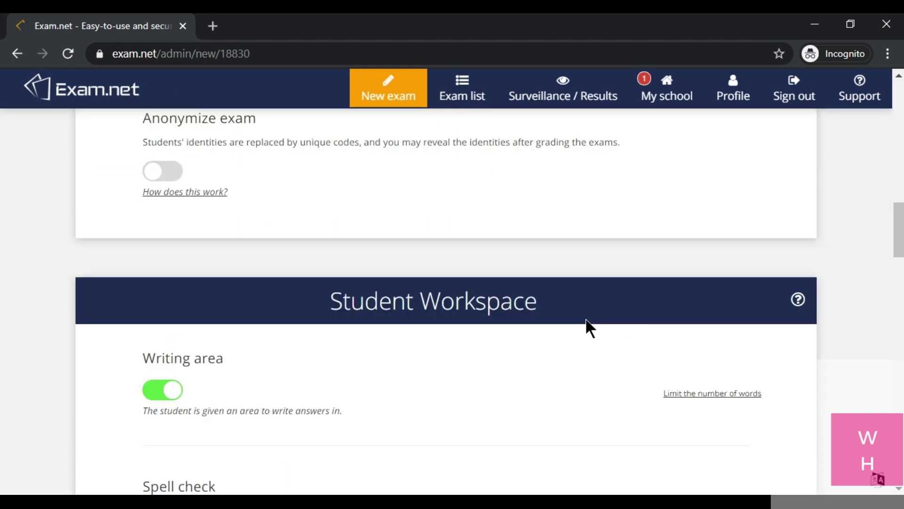
{"action": "scroll", "coordinate": [586, 321], "scroll_direction": "down", "scroll_amount": 15}
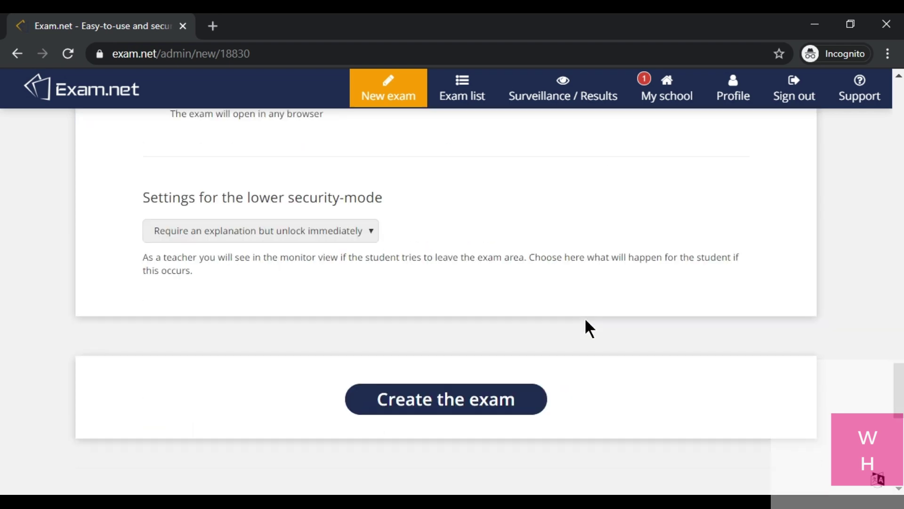
{"action": "scroll", "coordinate": [583, 320], "scroll_direction": "up", "scroll_amount": 5}
{"action": "scroll", "coordinate": [657, 283], "scroll_direction": "up", "scroll_amount": 15}
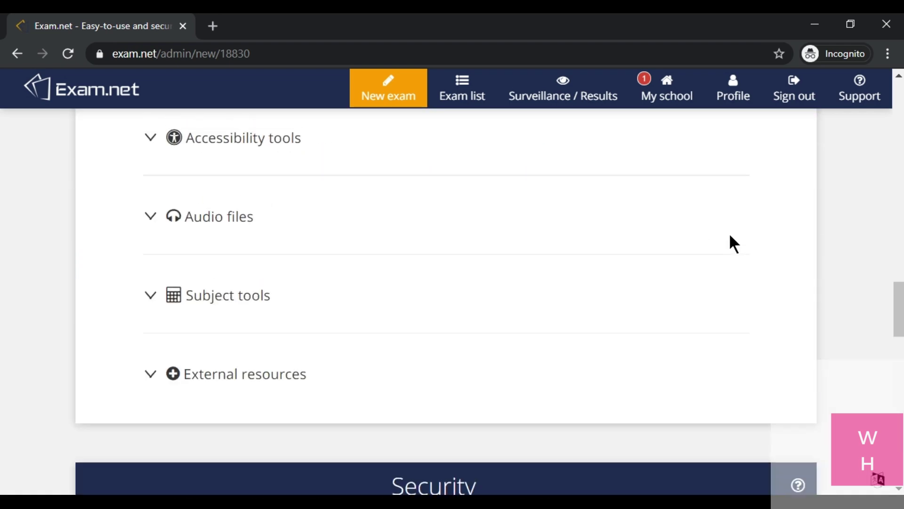
{"action": "scroll", "coordinate": [848, 227], "scroll_direction": "up", "scroll_amount": 5}
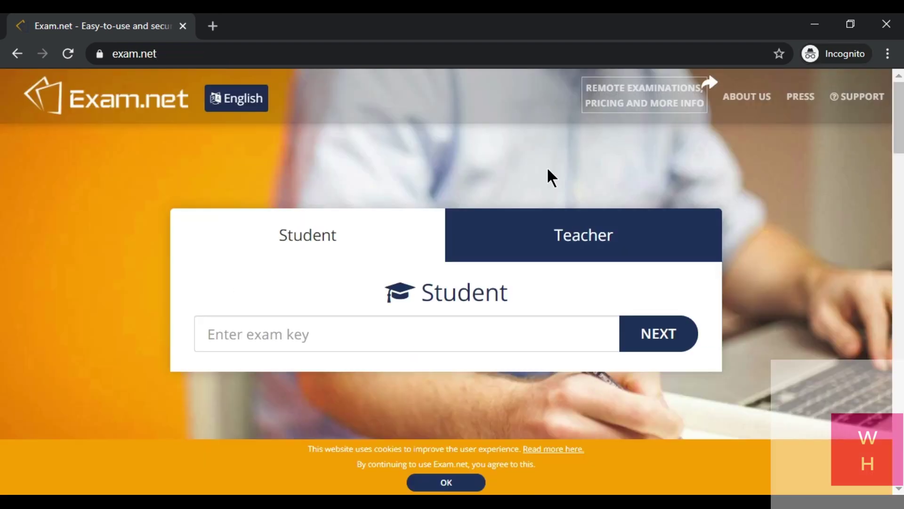